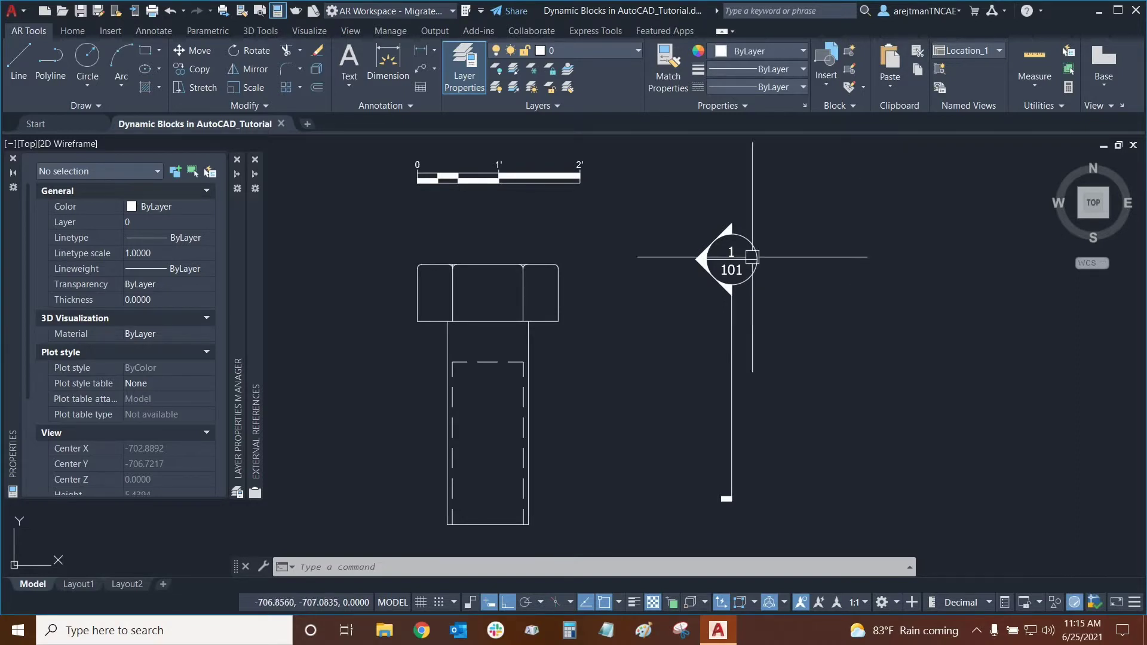
Open the Tool Palettes from the View tab and set them to auto-hide
{"action": "left_click", "coordinate": [351, 34]}
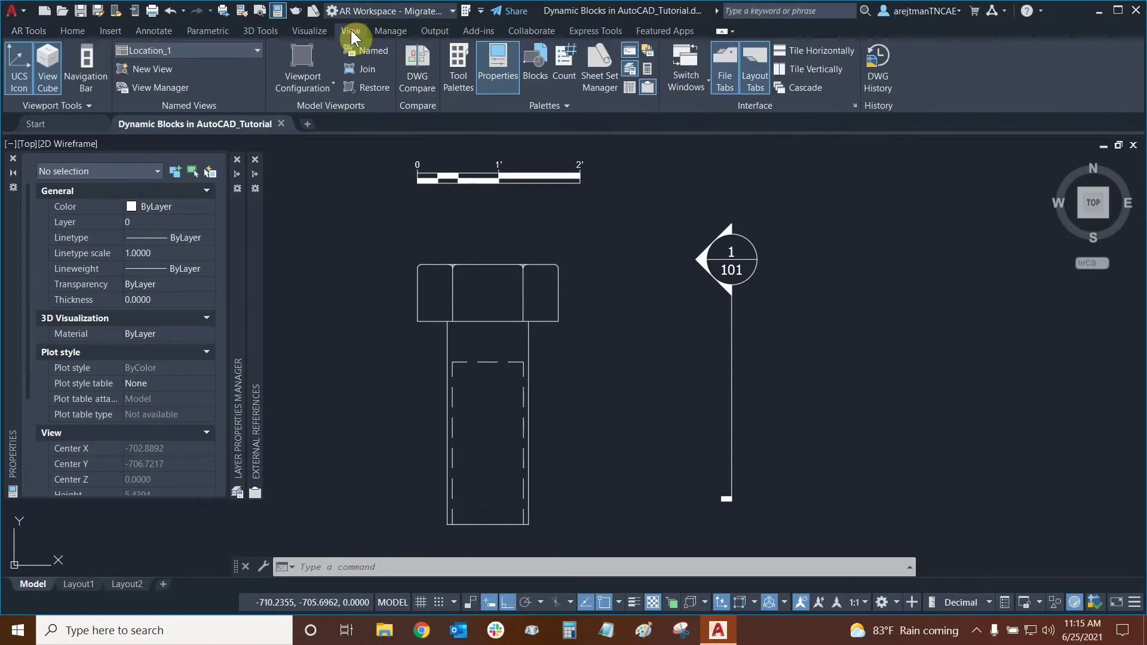
{"action": "left_click", "coordinate": [457, 76]}
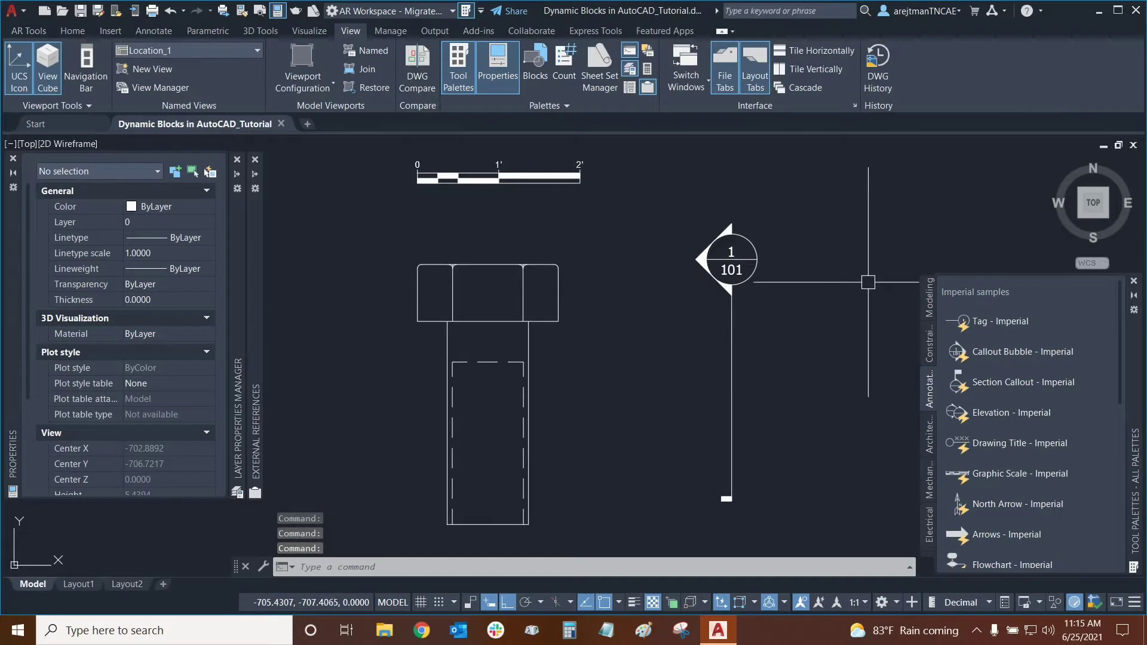
{"action": "left_click", "coordinate": [1135, 303]}
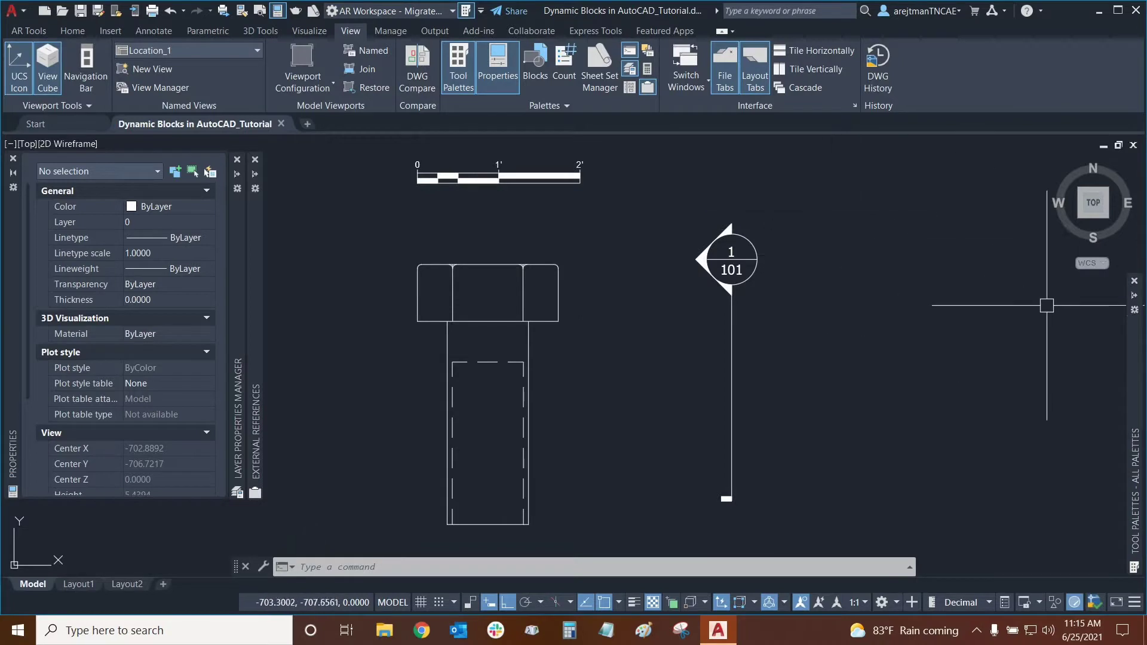
{"action": "mouse_move", "coordinate": [1137, 366]}
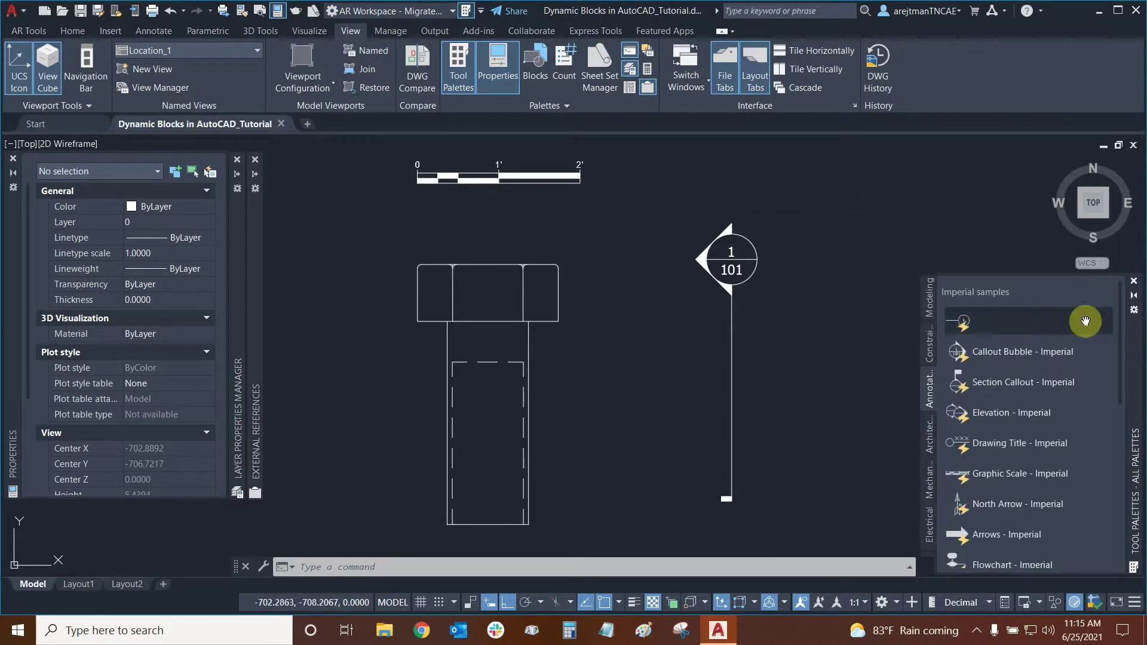
Browse the Modeling and Constraints palettes, then return to the Imperial Annotation samples
{"action": "left_click", "coordinate": [930, 296]}
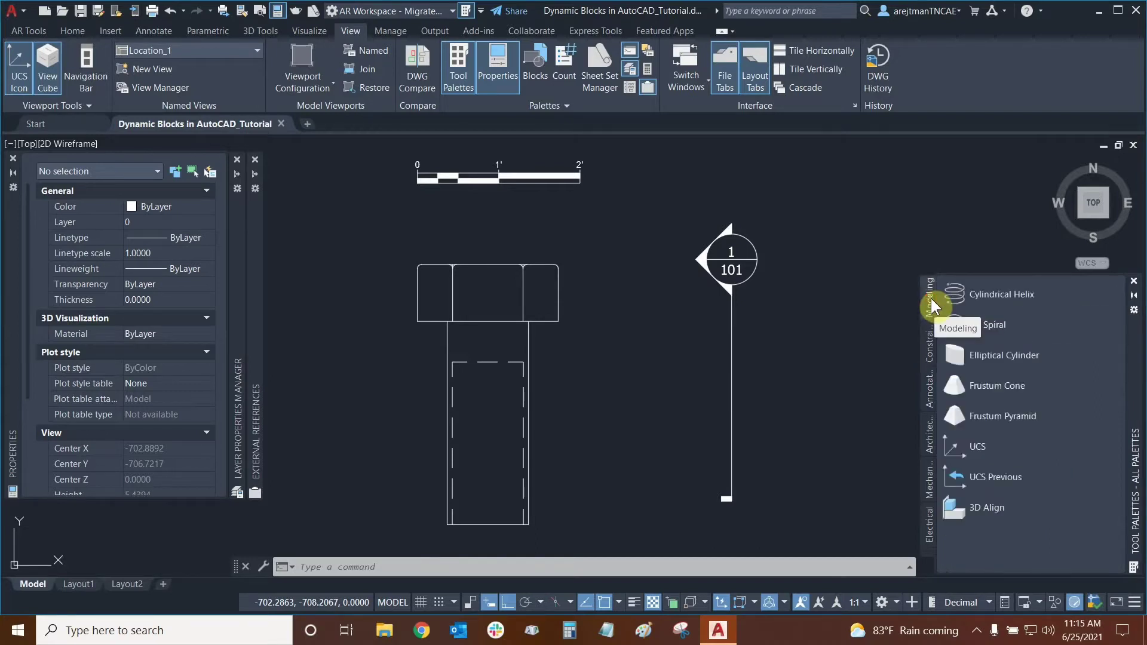
{"action": "left_click", "coordinate": [931, 341]}
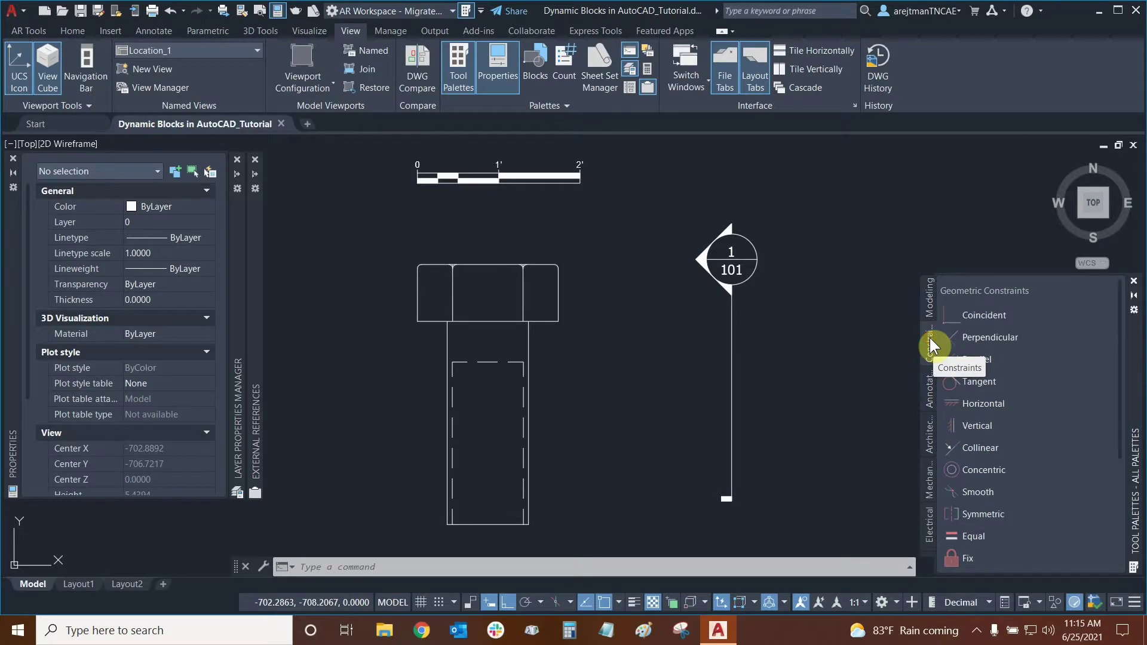
{"action": "left_click", "coordinate": [930, 389]}
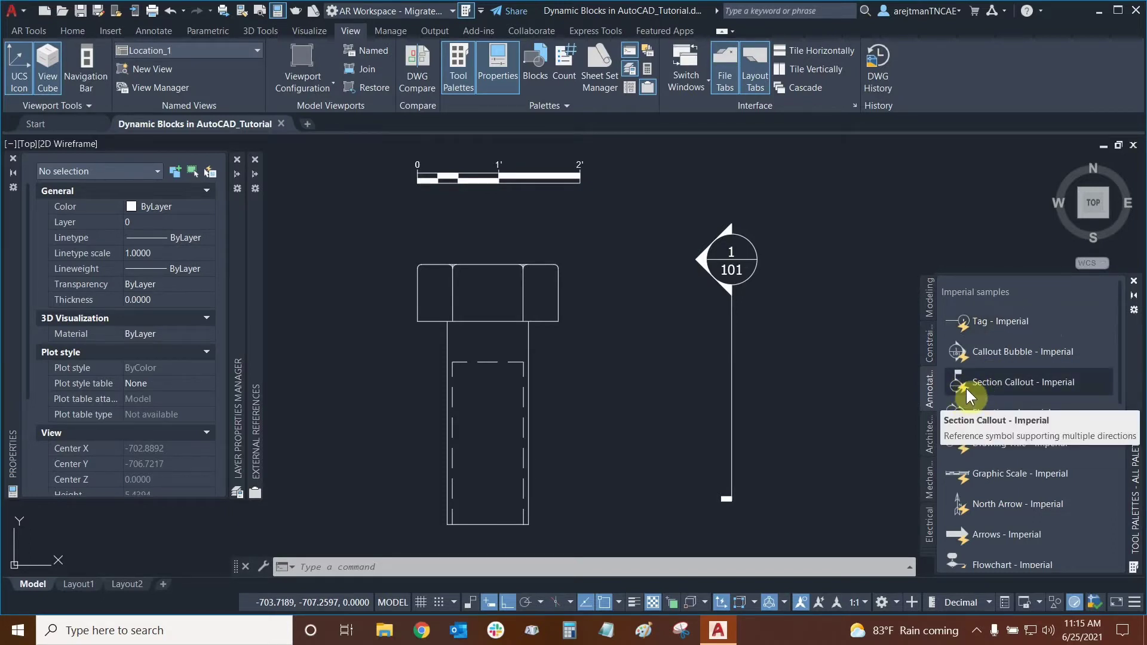
Insert a Callout Bubble - Imperial block beside the bolt and select it
{"action": "left_click", "coordinate": [989, 356]}
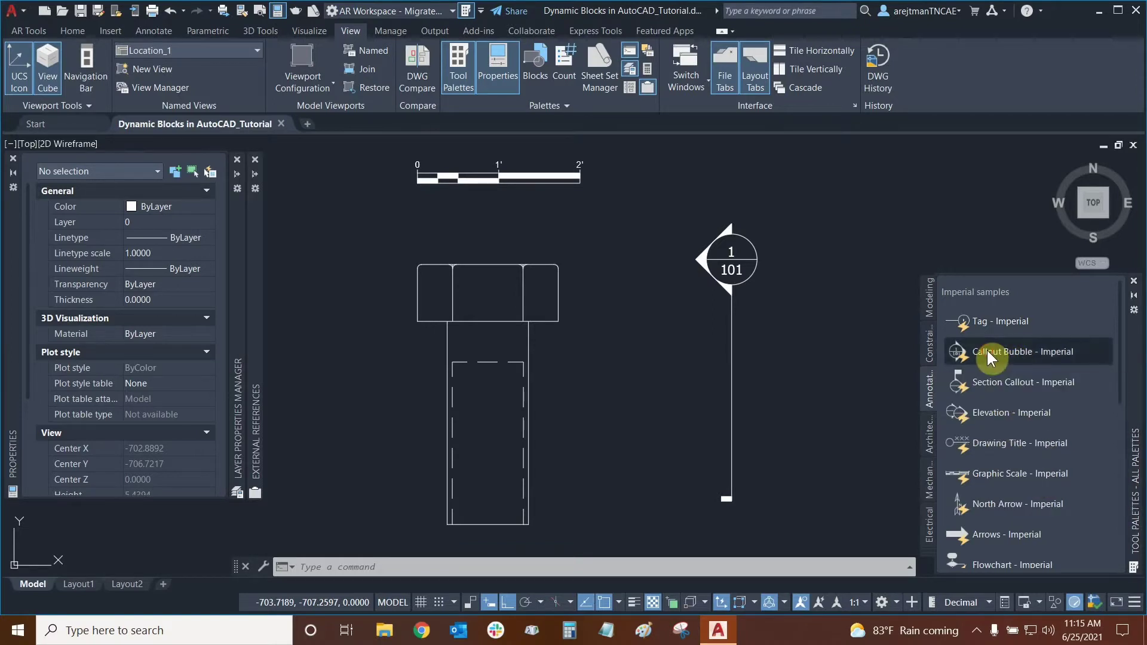
{"action": "left_click", "coordinate": [647, 338]}
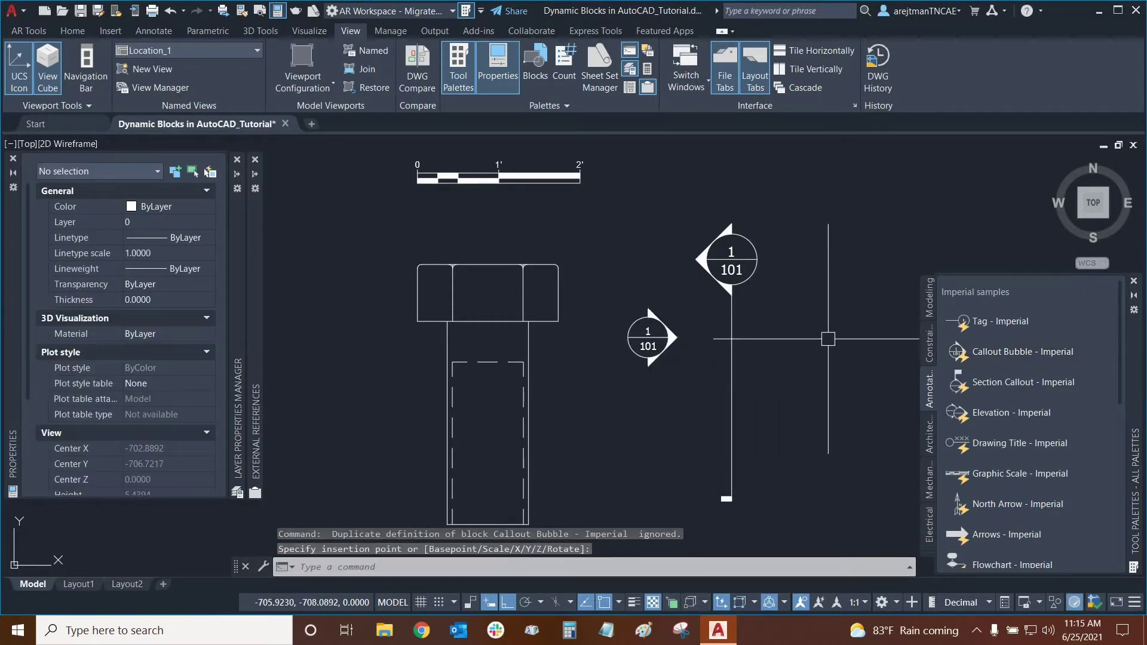
{"action": "left_click", "coordinate": [666, 319]}
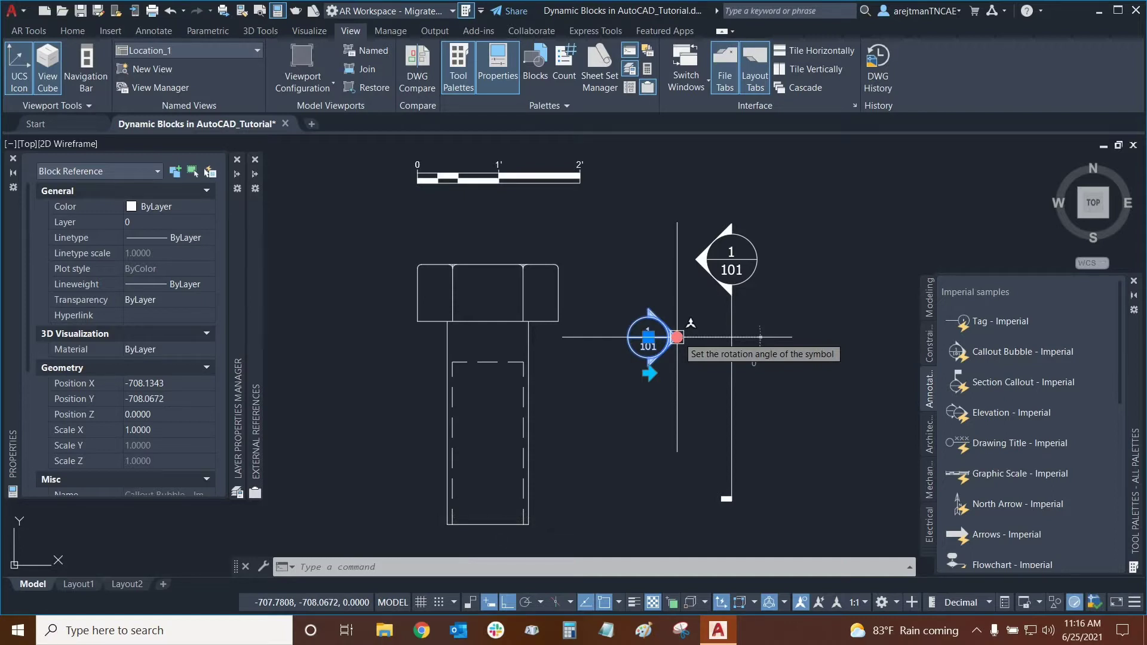
Rotate the callout bubble 90° with Ortho off so its arrow points straight up
{"action": "left_click", "coordinate": [677, 337]}
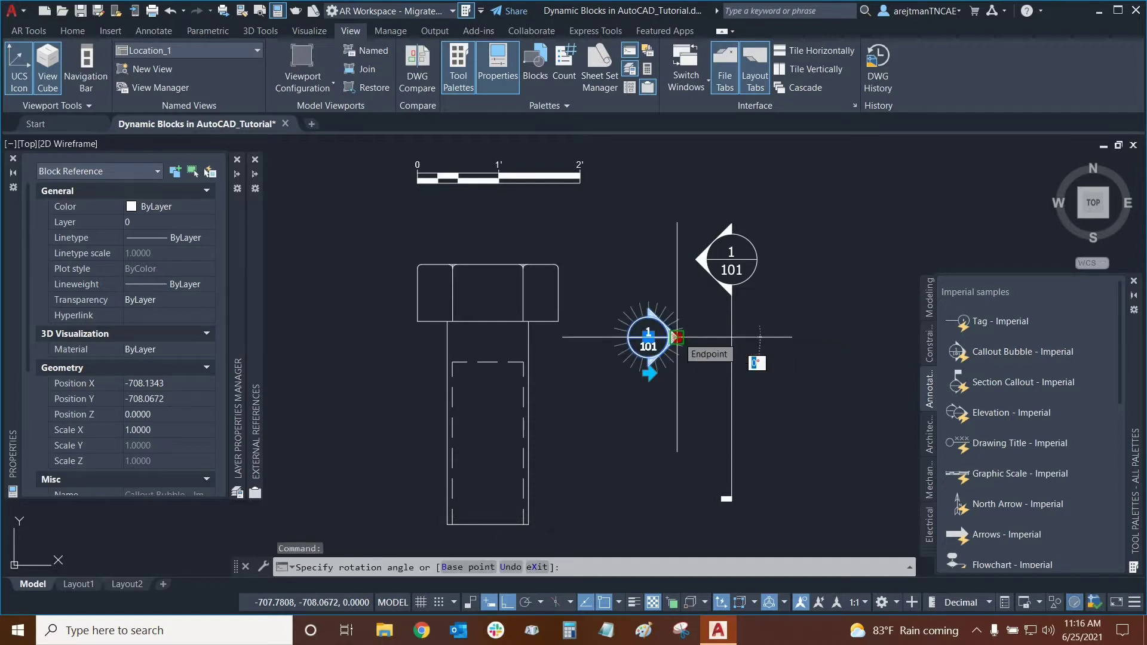
{"action": "scroll", "coordinate": [677, 337], "scroll_direction": "up", "scroll_amount": 5}
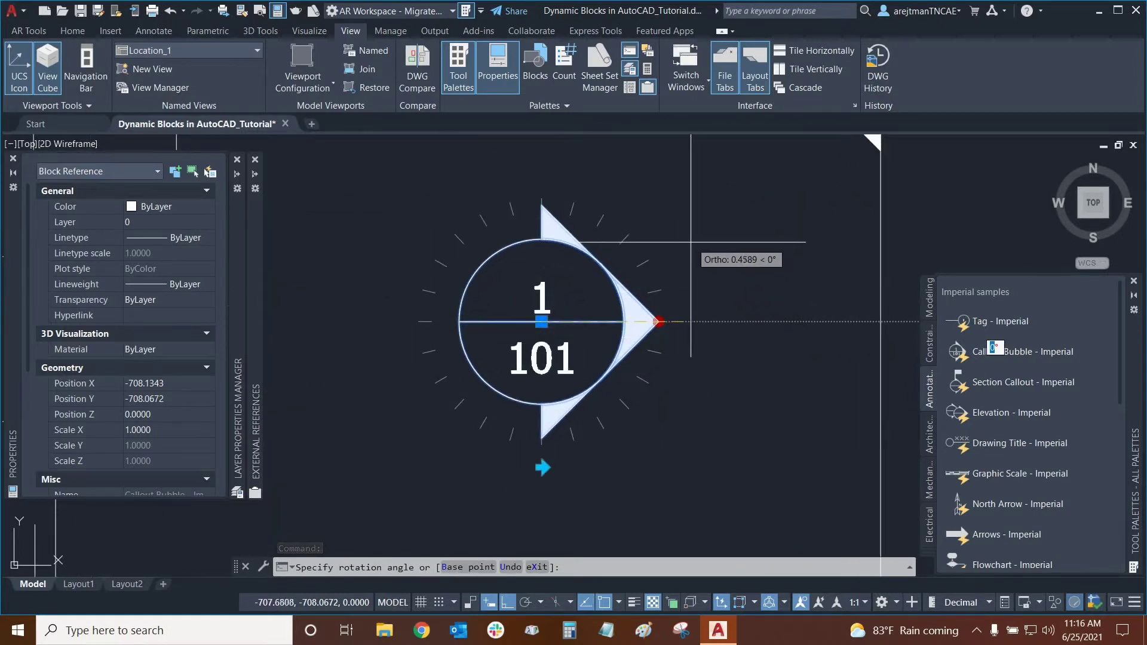
{"action": "scroll", "coordinate": [687, 359], "scroll_direction": "down", "scroll_amount": 2}
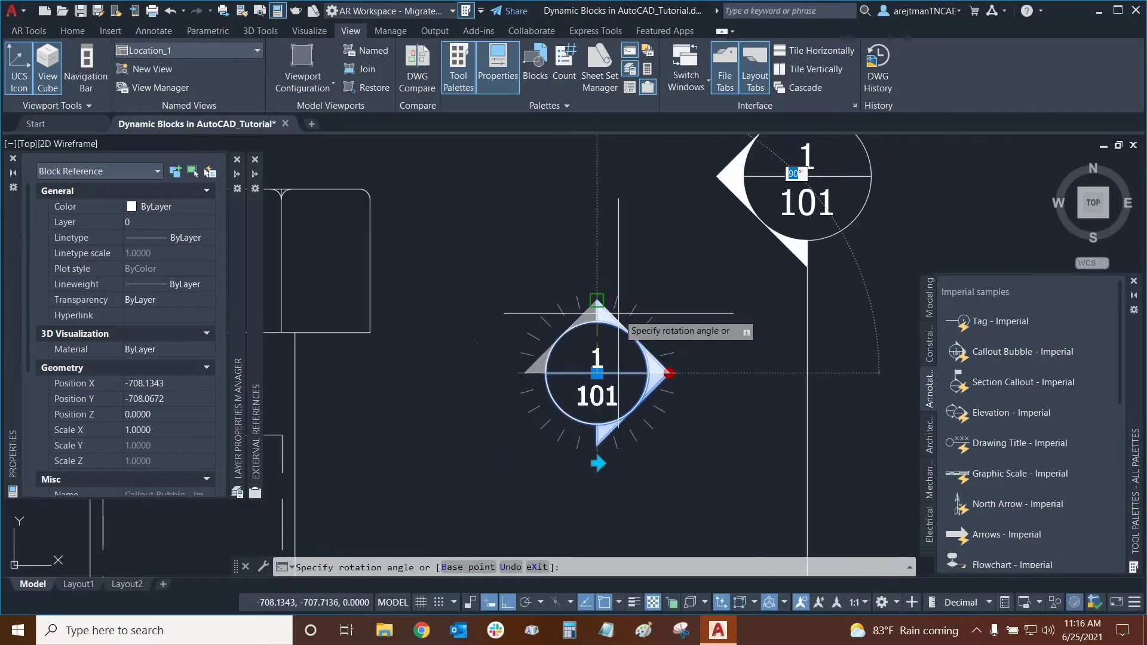
{"action": "left_click", "coordinate": [508, 602]}
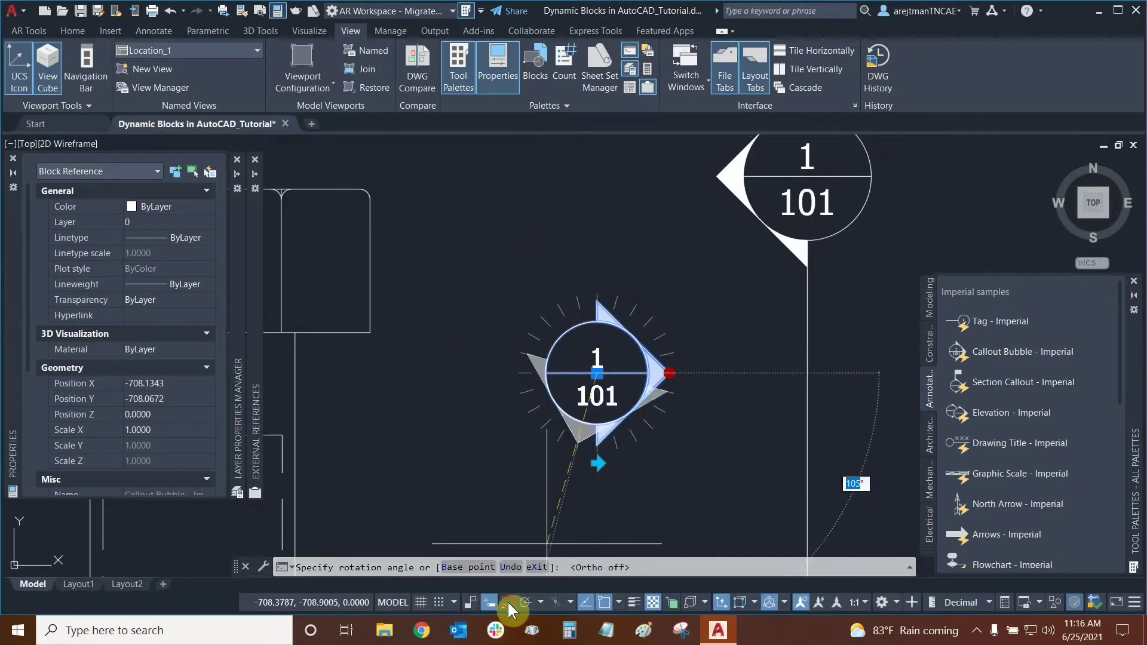
{"action": "left_click", "coordinate": [596, 272]}
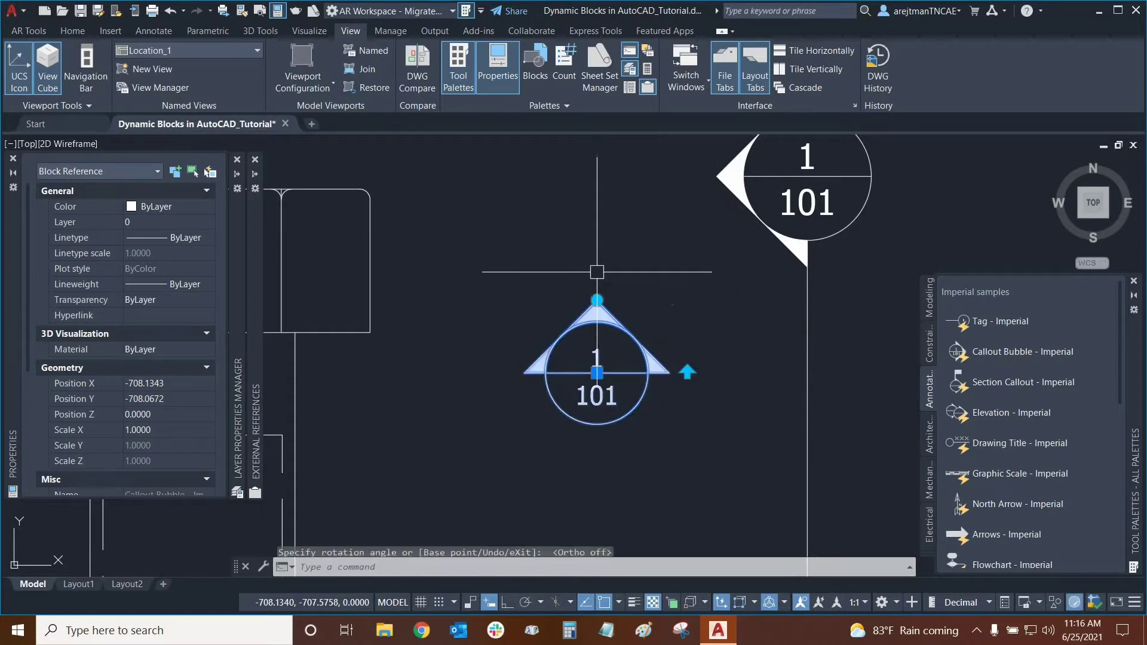
Stretch the callout bubble by its base grip to a spot beside the bolt shank
{"action": "left_click", "coordinate": [597, 373]}
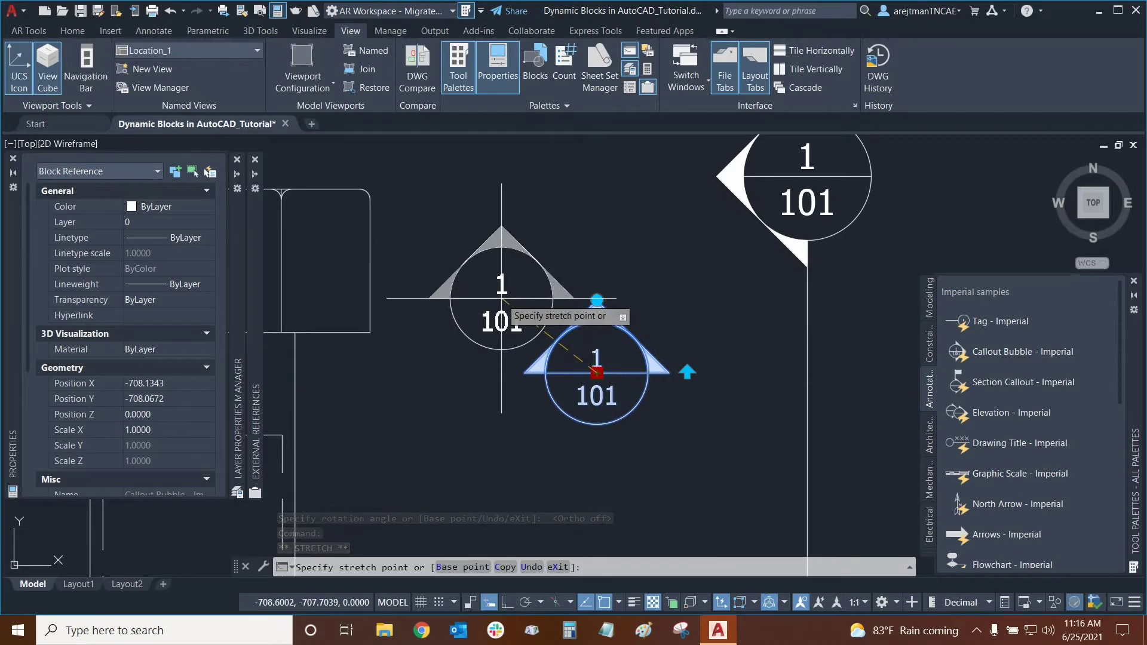
{"action": "scroll", "coordinate": [501, 298], "scroll_direction": "down", "scroll_amount": 3}
{"action": "scroll", "coordinate": [501, 298], "scroll_direction": "down", "scroll_amount": 2}
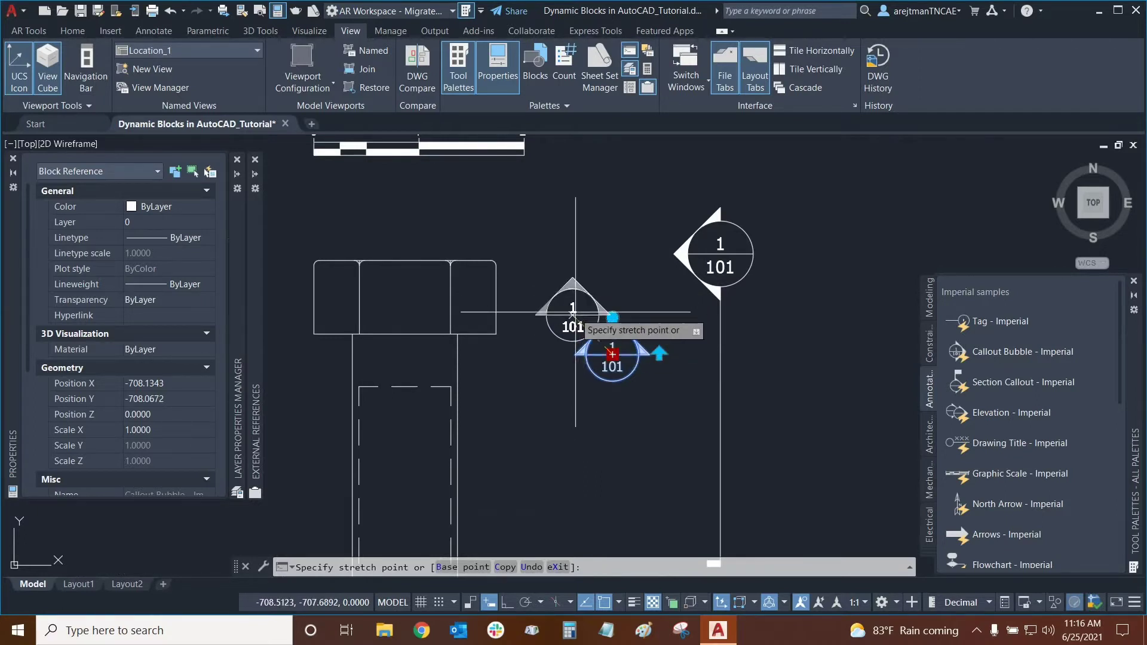
{"action": "scroll", "coordinate": [617, 386], "scroll_direction": "down", "scroll_amount": 2}
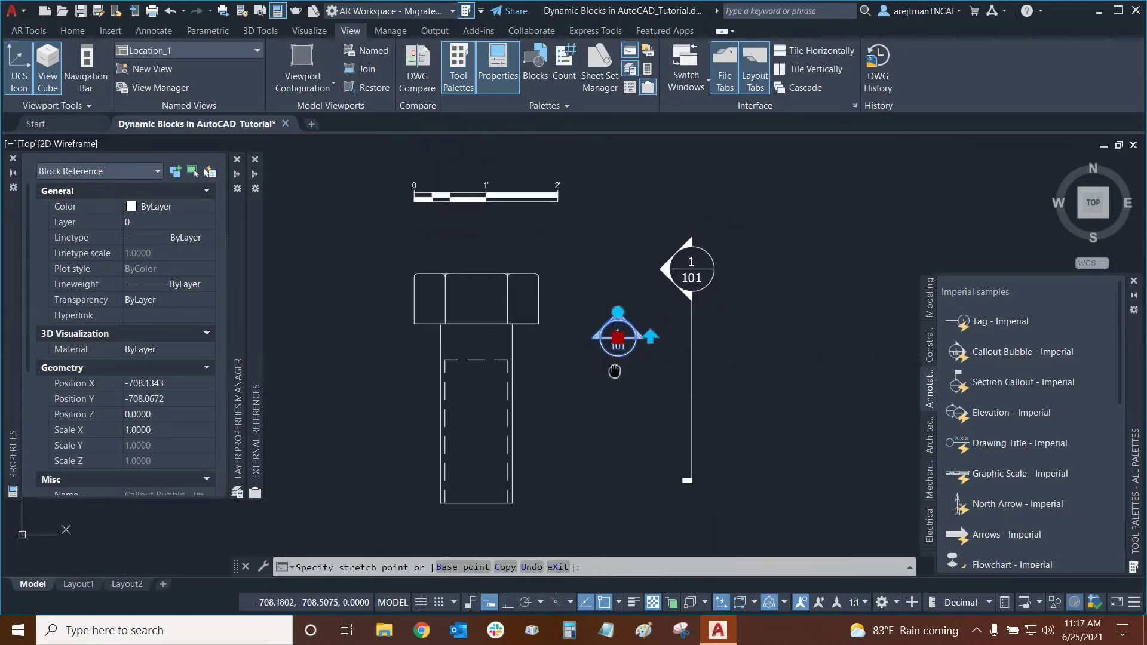
{"action": "left_click", "coordinate": [616, 368]}
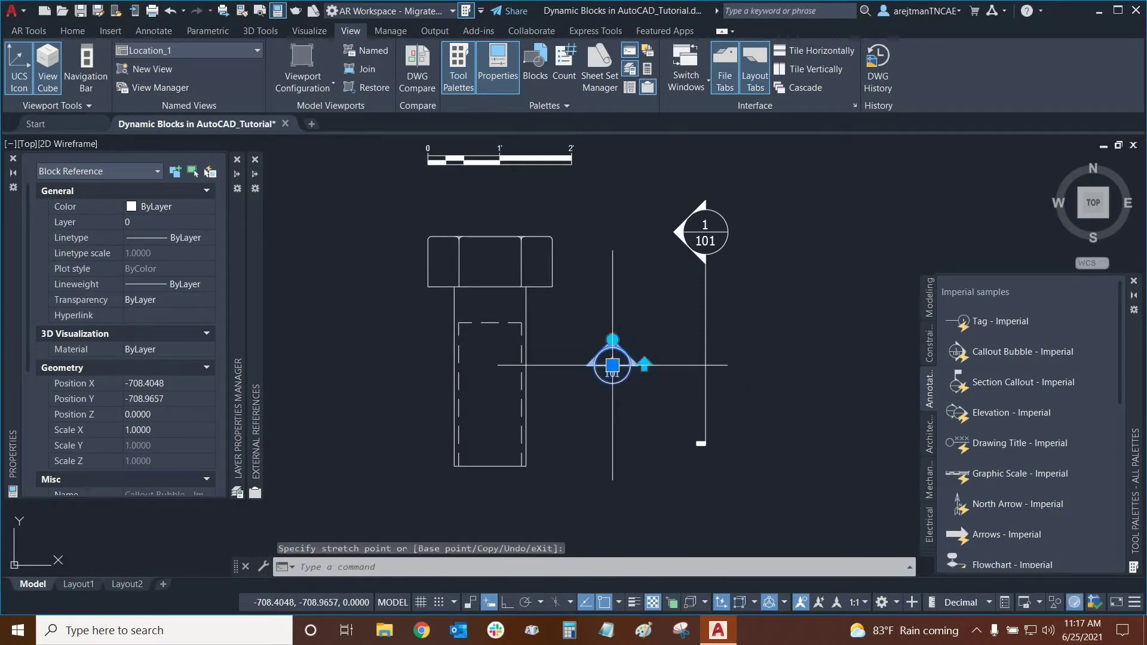
{"action": "scroll", "coordinate": [638, 341], "scroll_direction": "up", "scroll_amount": 2}
Reselect the bubble on the Home tab and grab its base grip to reposition it
{"action": "key", "text": "Escape"}
{"action": "left_click", "coordinate": [598, 356]}
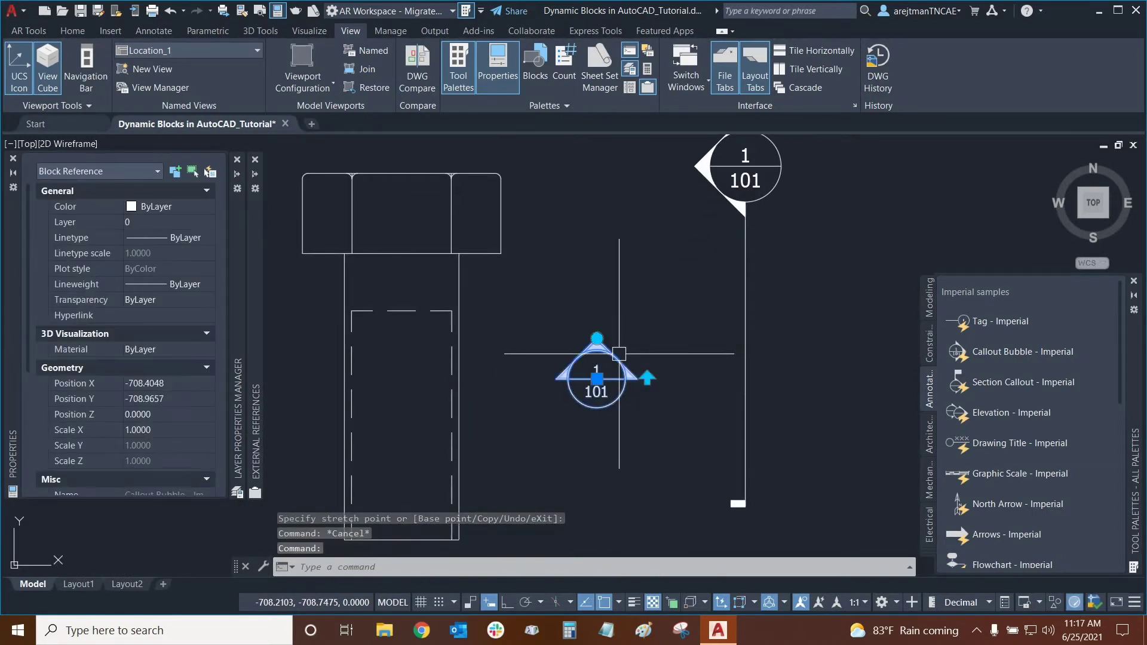
{"action": "left_click", "coordinate": [71, 31]}
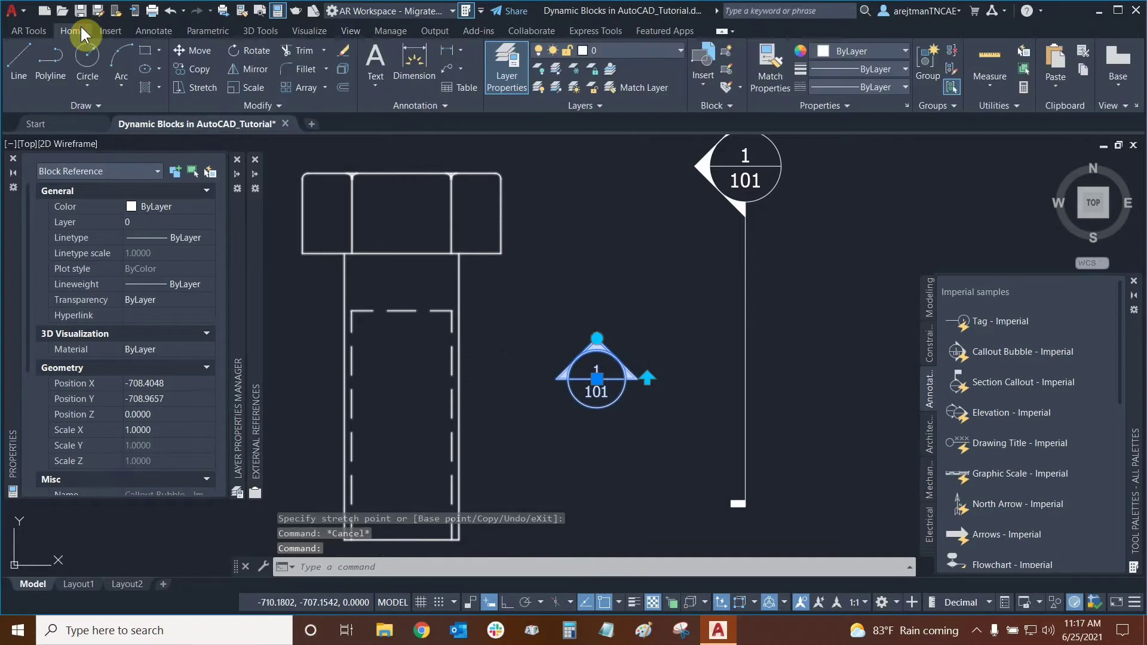
{"action": "key", "text": "Escape"}
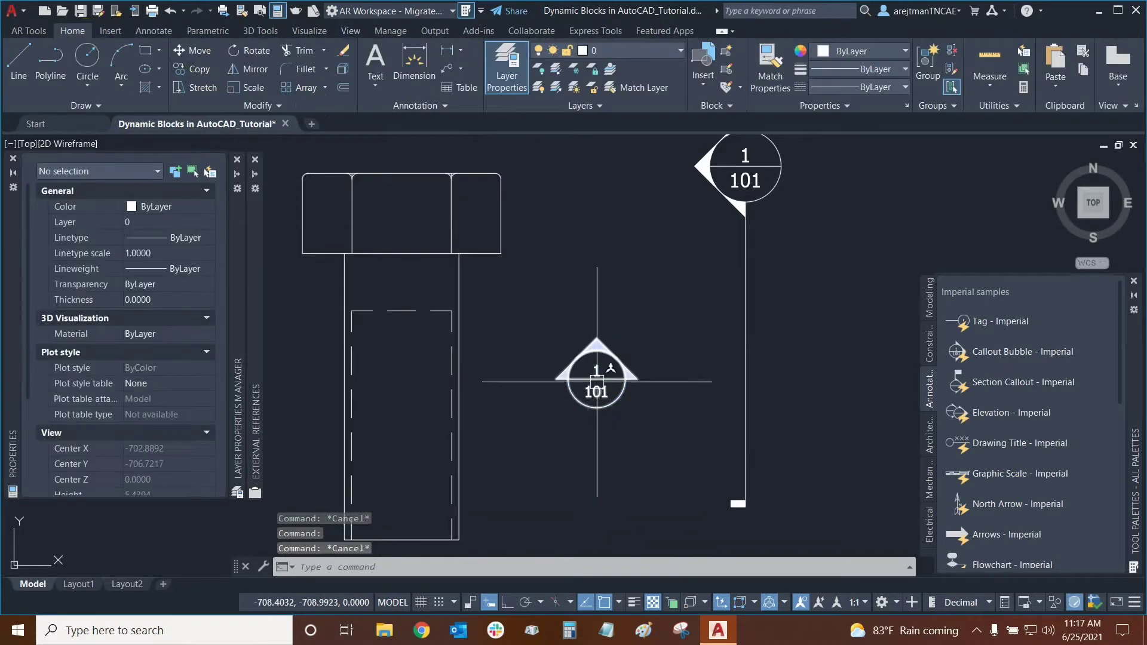
{"action": "left_click", "coordinate": [597, 371]}
{"action": "left_click", "coordinate": [596, 375]}
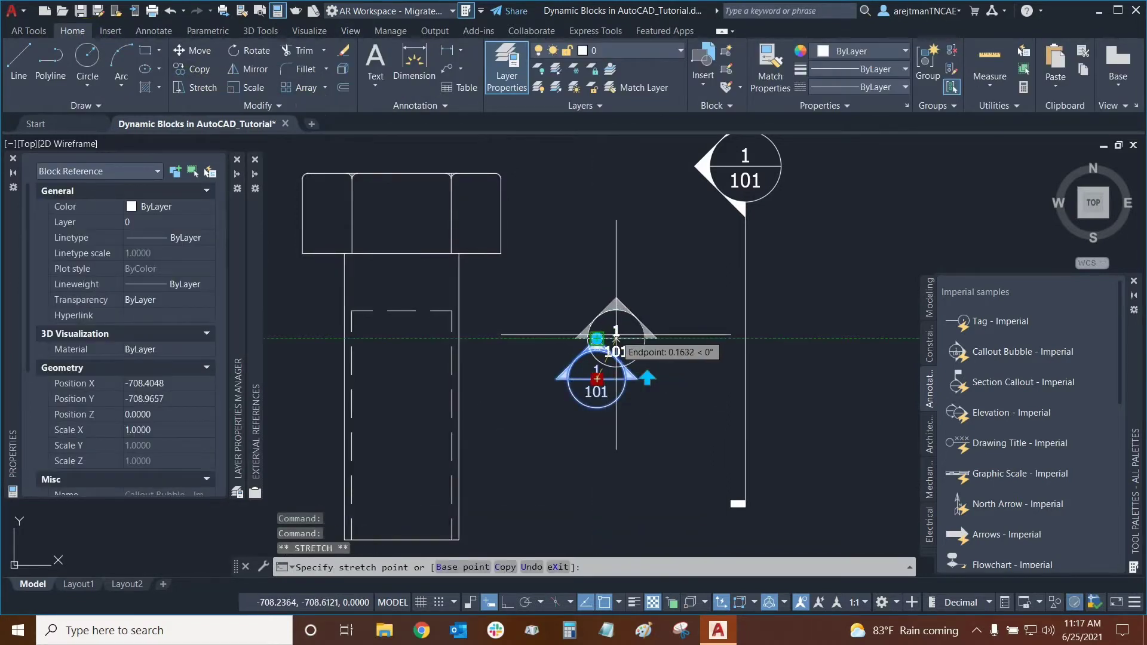
{"action": "scroll", "coordinate": [640, 295], "scroll_direction": "up", "scroll_amount": 2}
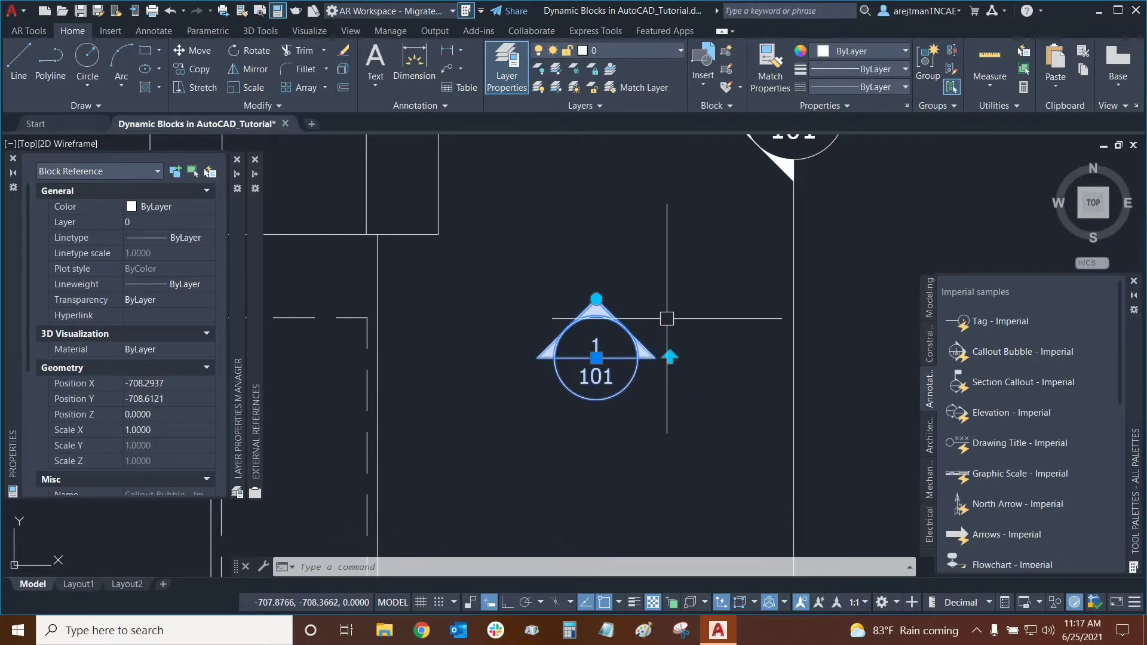
Rotate the 1/101 callout bubble 180° and flip it so the triangle points left
{"action": "left_click", "coordinate": [670, 353]}
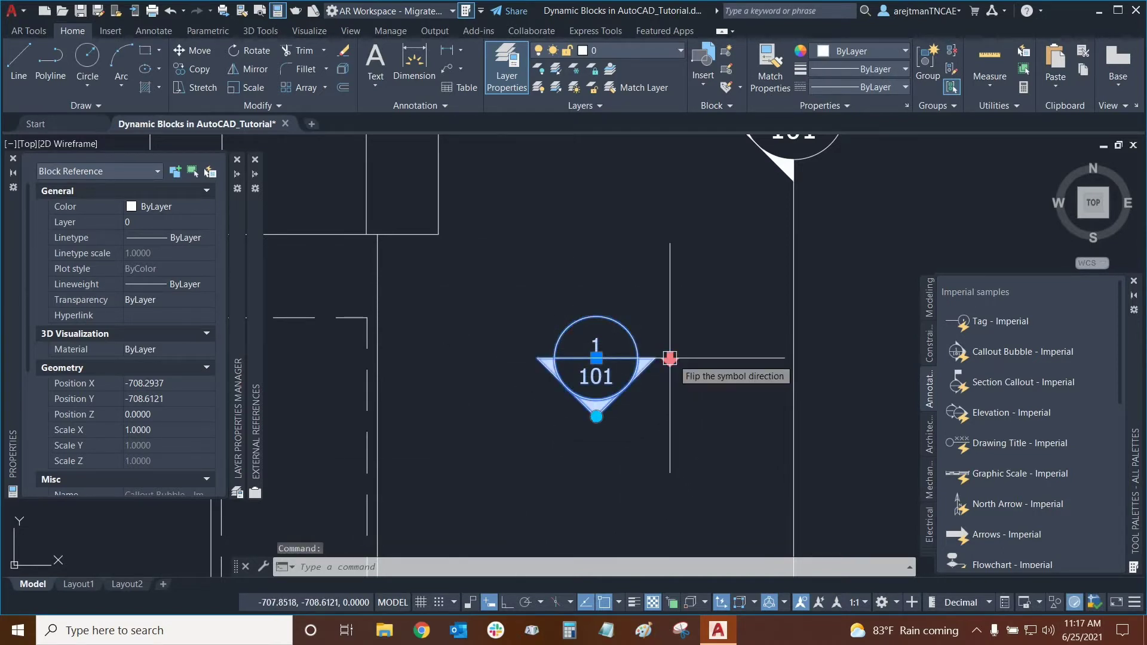
{"action": "left_click", "coordinate": [670, 359]}
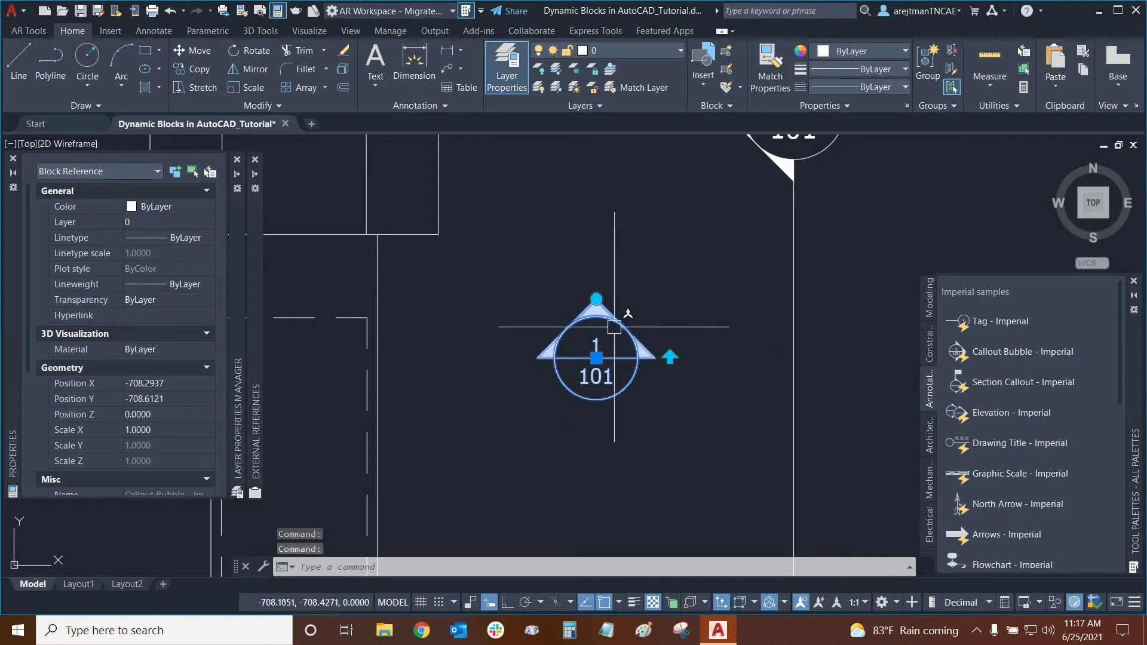
{"action": "left_click", "coordinate": [597, 299]}
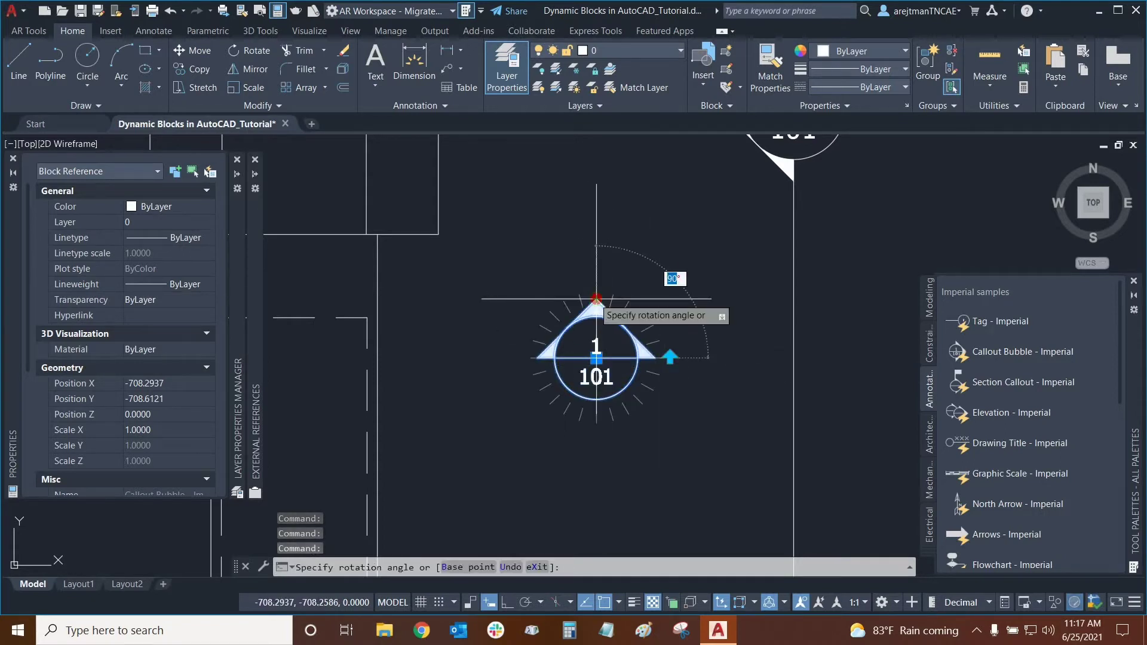
{"action": "left_click", "coordinate": [489, 359]}
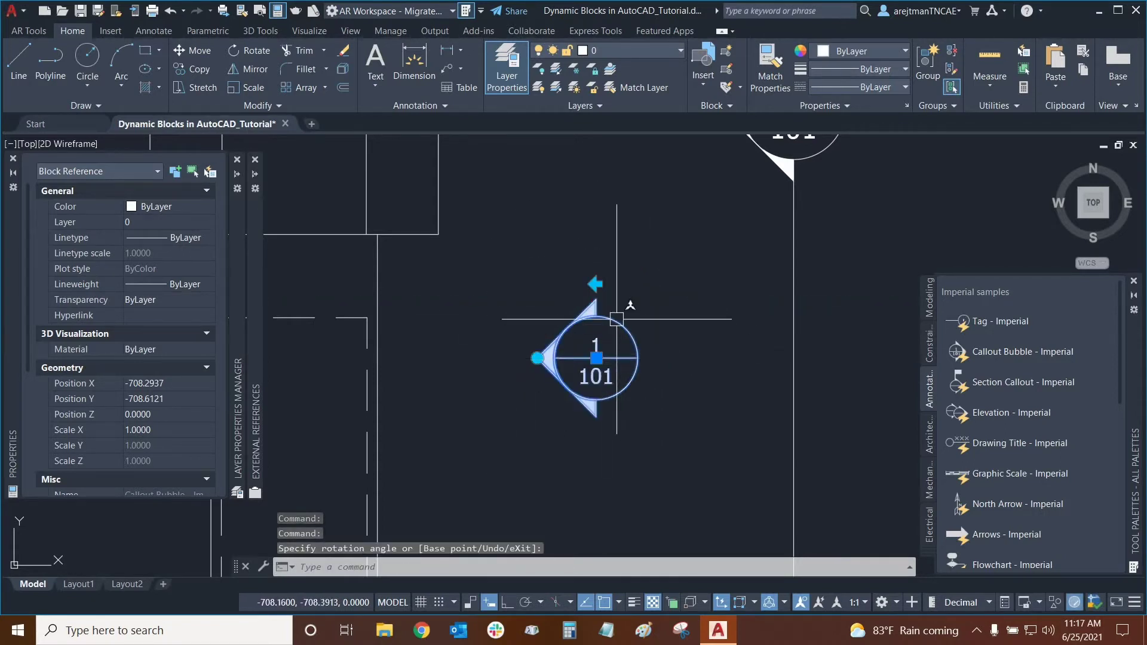
{"action": "left_click", "coordinate": [597, 283]}
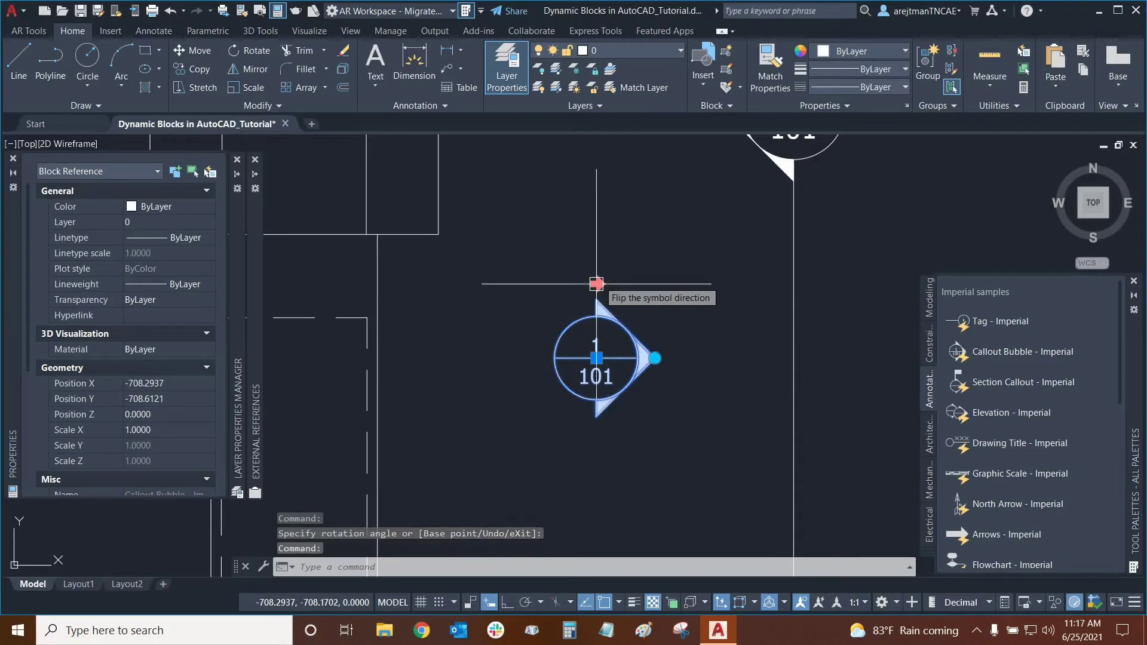
{"action": "left_click", "coordinate": [596, 284]}
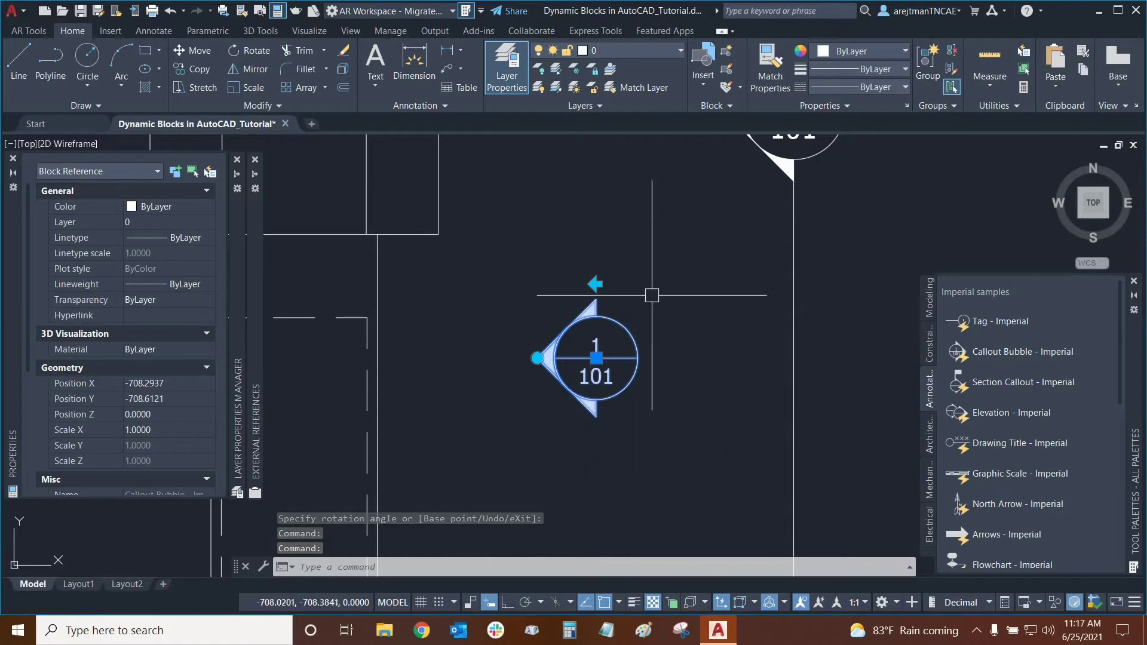
{"action": "scroll", "coordinate": [658, 263], "scroll_direction": "down", "scroll_amount": 1}
{"action": "mouse_move", "coordinate": [644, 258]}
{"action": "middle_mouse_down"}
{"action": "mouse_move", "coordinate": [629, 311]}
{"action": "mouse_move", "coordinate": [650, 312]}
{"action": "middle_mouse_up"}
{"action": "scroll", "coordinate": [637, 306], "scroll_direction": "down", "scroll_amount": 1}
Cancel the Section Callout - Imperial insertion and select the existing section callout
{"action": "key", "text": "Escape"}
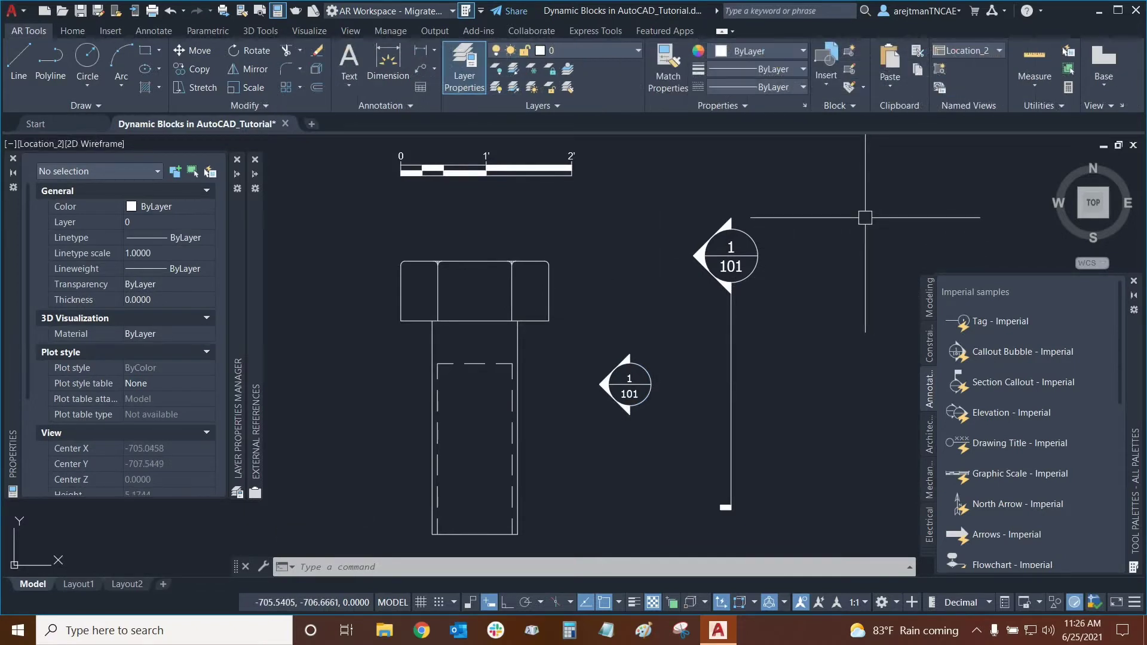
{"action": "left_click", "coordinate": [1006, 386]}
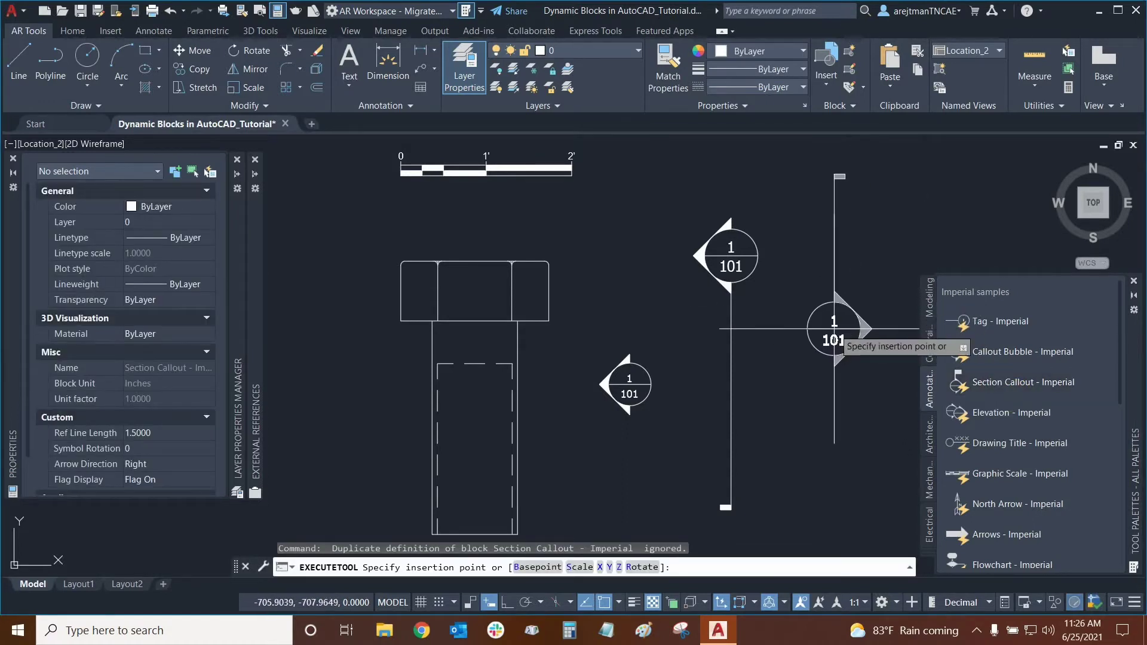
{"action": "key", "text": "Escape"}
{"action": "left_click", "coordinate": [728, 299]}
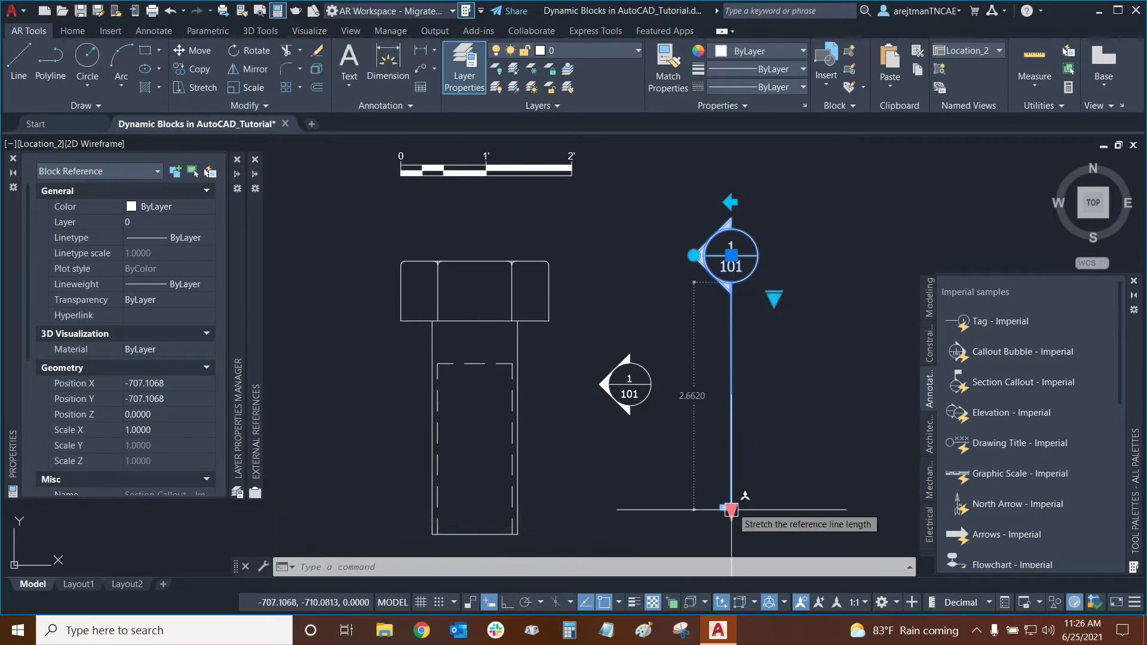
Stretch the section callout's reference line downward, past the bottom of the bolt
{"action": "left_click", "coordinate": [731, 510]}
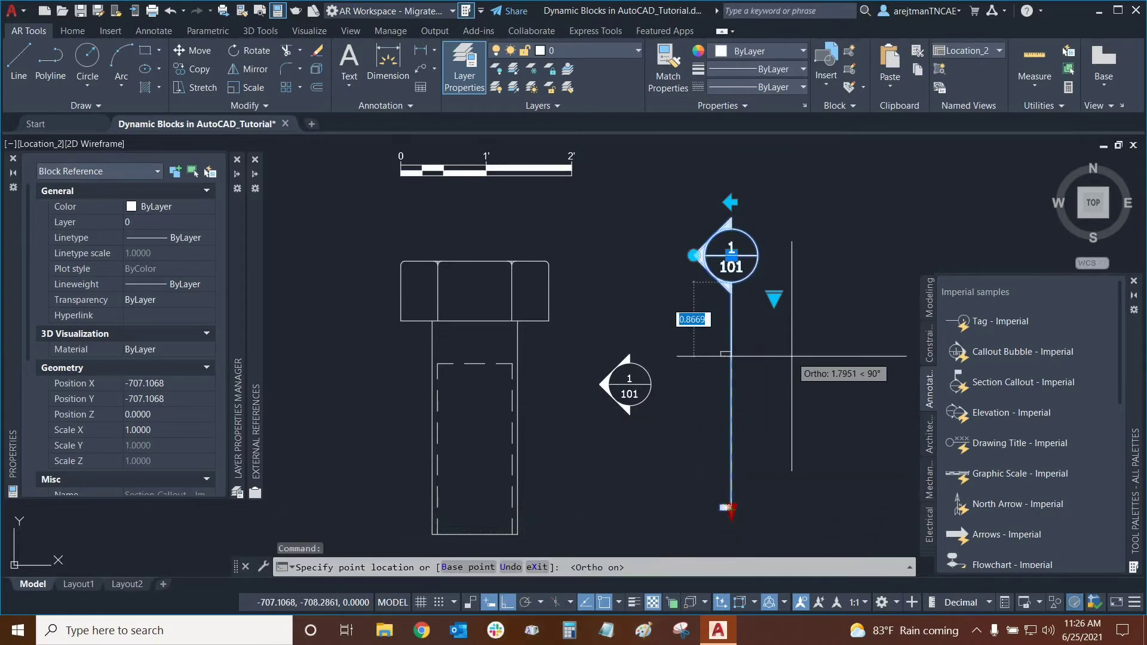
{"action": "left_click", "coordinate": [761, 354]}
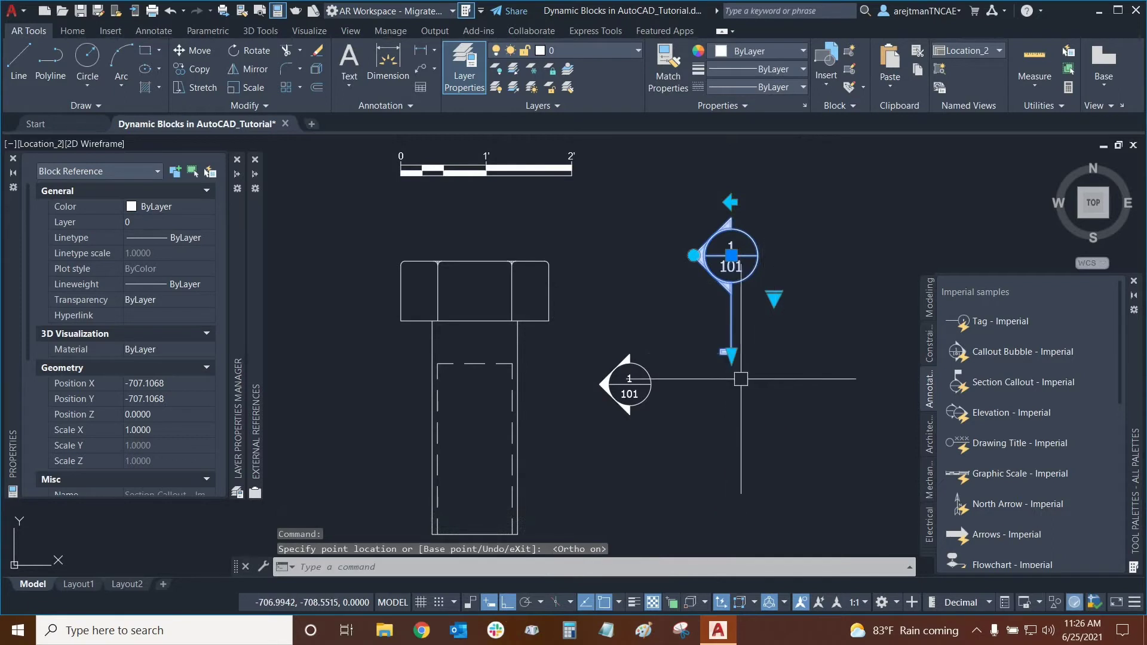
{"action": "left_click", "coordinate": [731, 353]}
{"action": "scroll", "coordinate": [733, 355], "scroll_direction": "down", "scroll_amount": 2}
{"action": "middle_click_drag", "start_coordinate": [754, 418], "coordinate": [756, 337]}
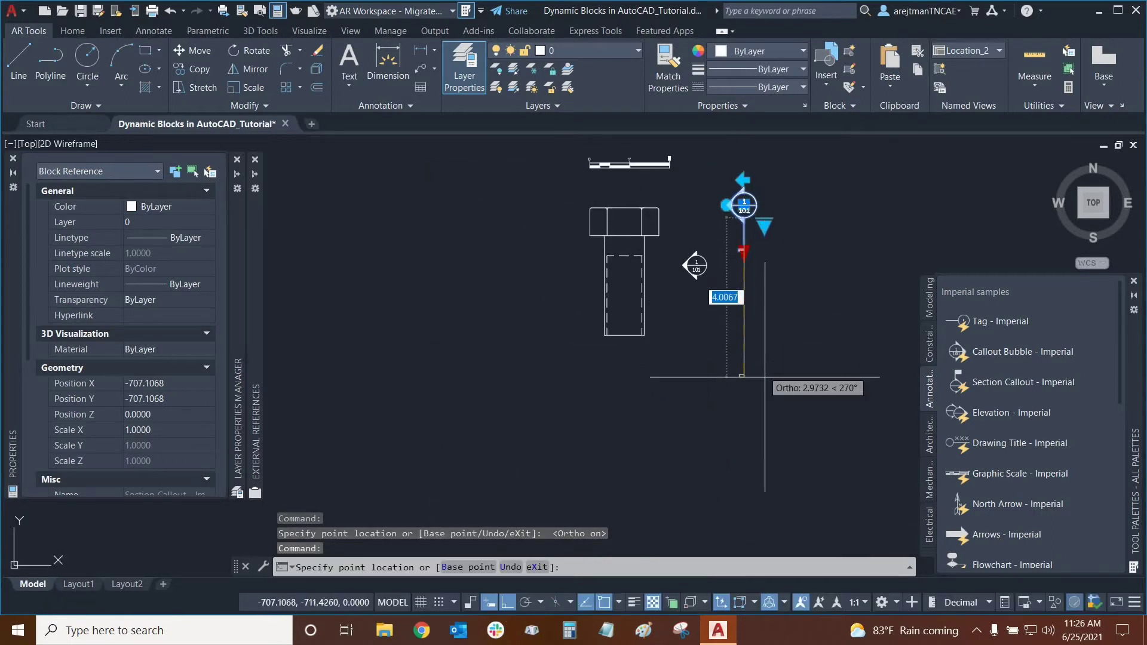
{"action": "left_click", "coordinate": [764, 484]}
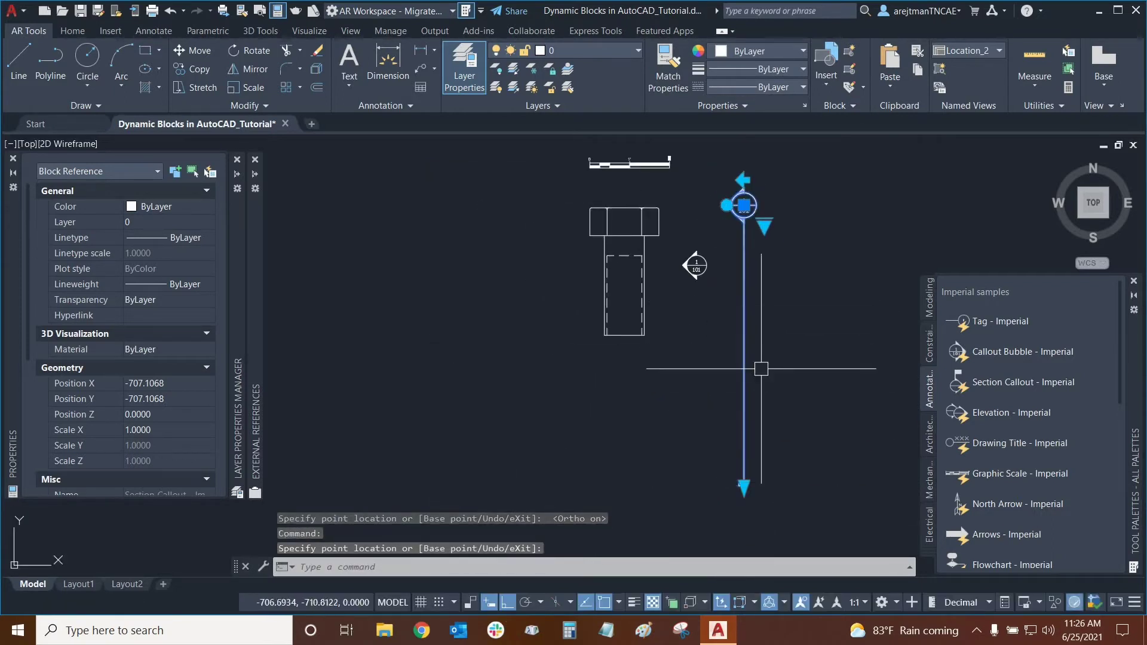
{"action": "left_click", "coordinate": [744, 485]}
{"action": "left_click", "coordinate": [744, 354]}
{"action": "middle_click_drag", "start_coordinate": [822, 281], "coordinate": [819, 286]}
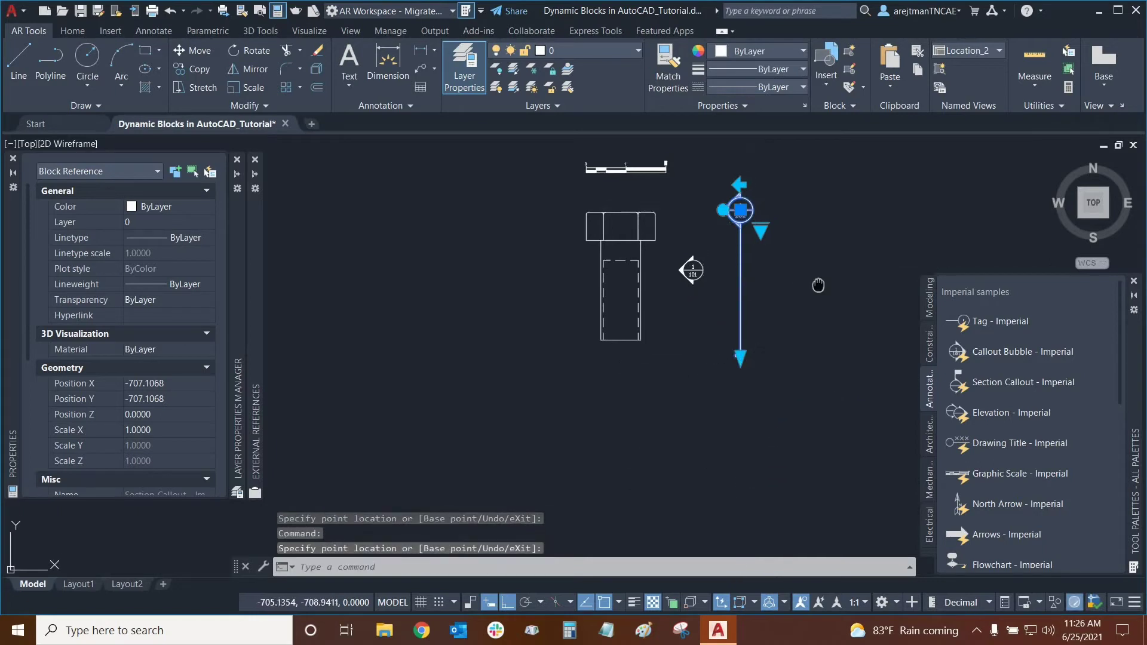
{"action": "scroll", "coordinate": [741, 248], "scroll_direction": "up", "scroll_amount": 4}
{"action": "key", "text": "Escape"}
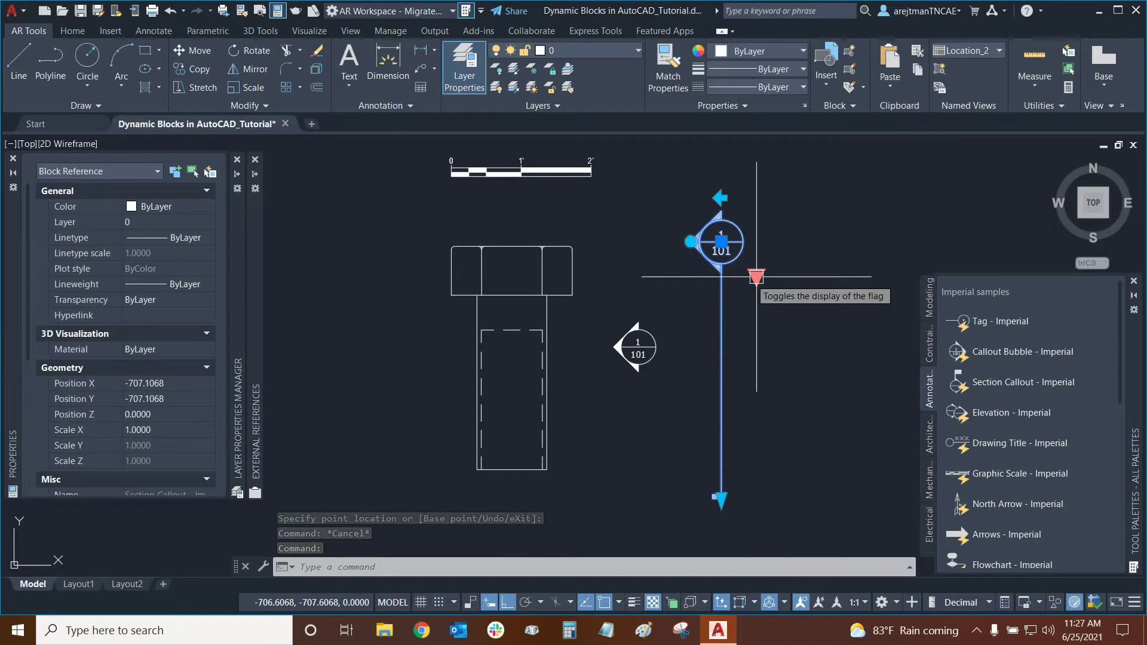
{"action": "left_click", "coordinate": [756, 277]}
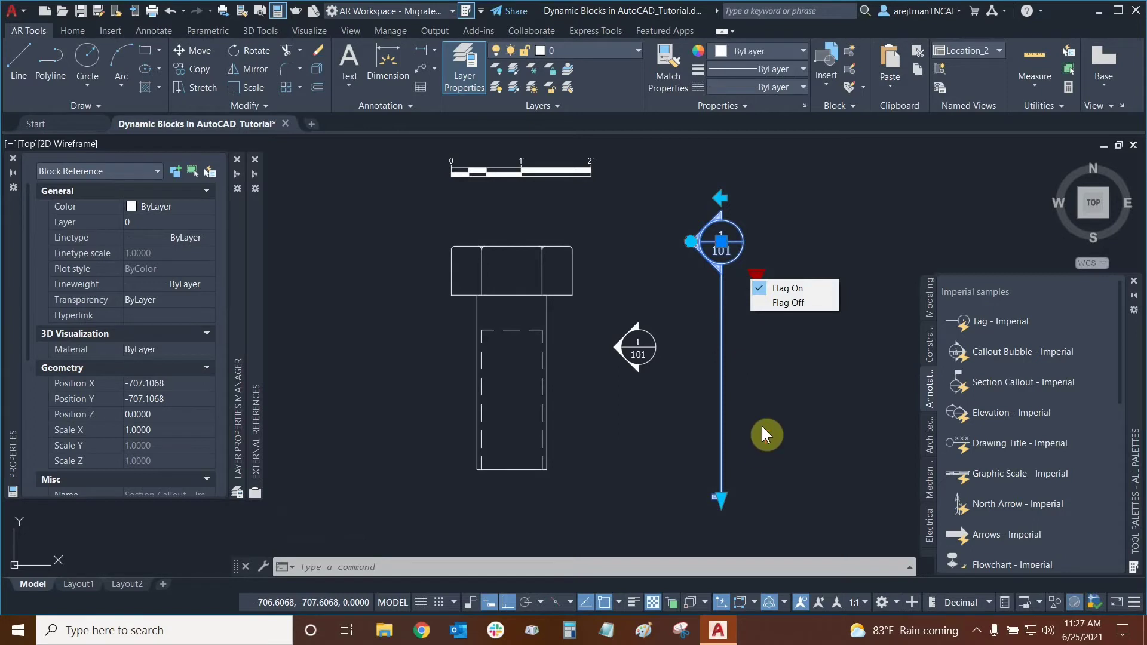
{"action": "left_click", "coordinate": [789, 302]}
{"action": "middle_click_drag", "start_coordinate": [725, 332], "coordinate": [691, 292]}
{"action": "left_click", "coordinate": [691, 482]}
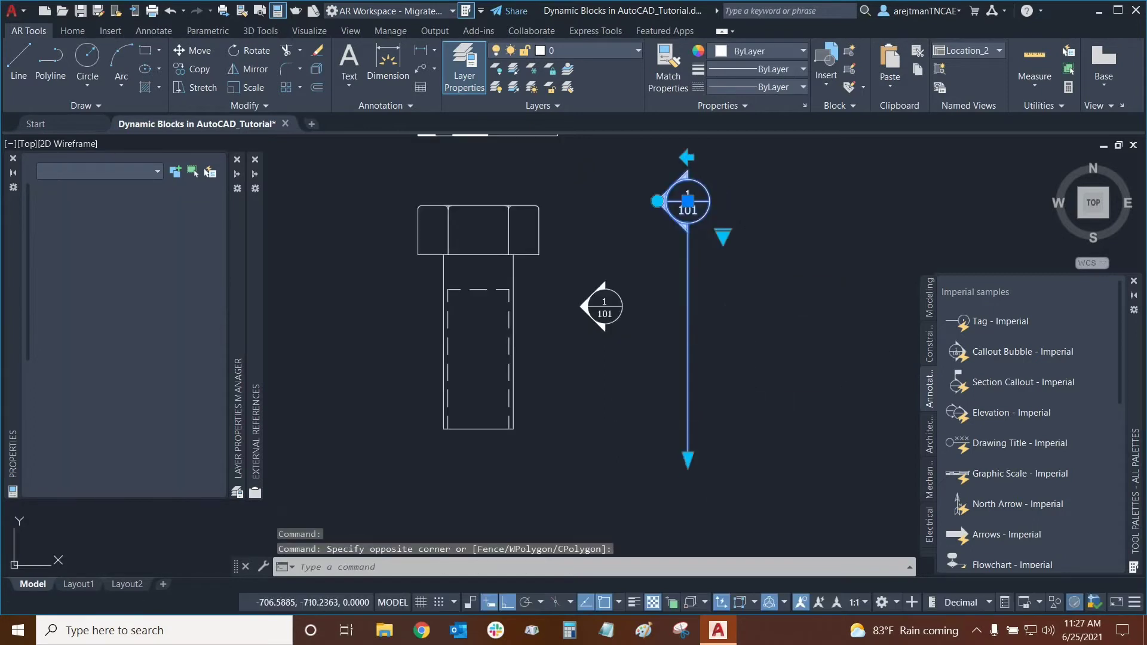
{"action": "key", "text": "Escape"}
{"action": "scroll", "coordinate": [691, 482], "scroll_direction": "up", "scroll_amount": 2}
{"action": "middle_click_drag", "start_coordinate": [810, 316], "coordinate": [758, 392]}
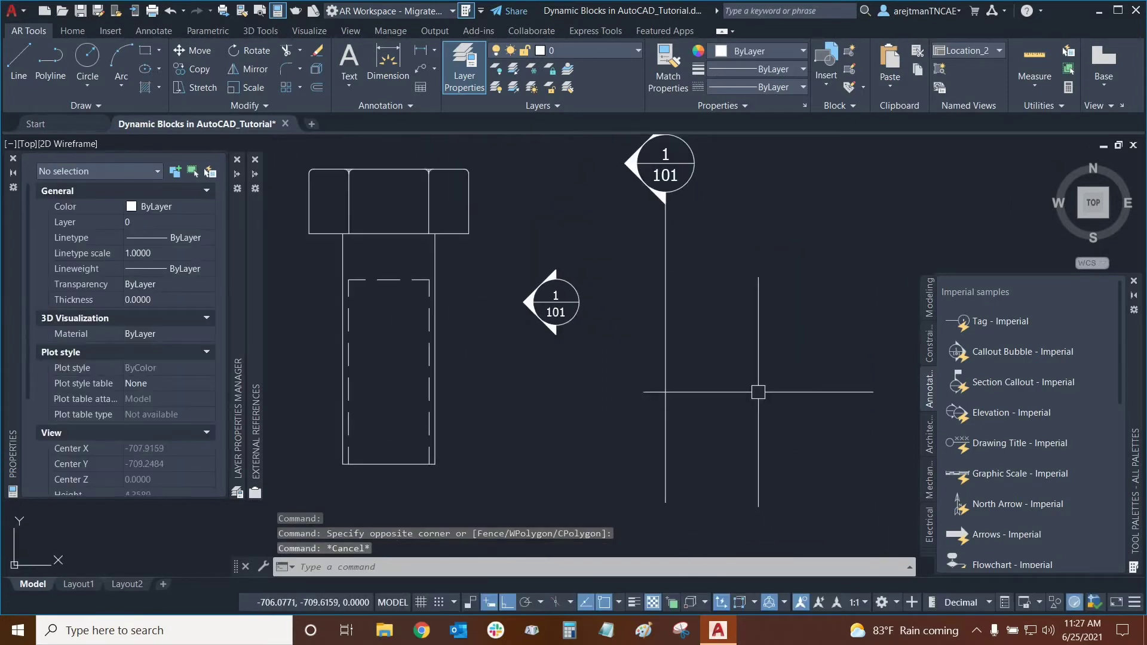
{"action": "left_click", "coordinate": [664, 256]}
{"action": "left_click", "coordinate": [711, 209]}
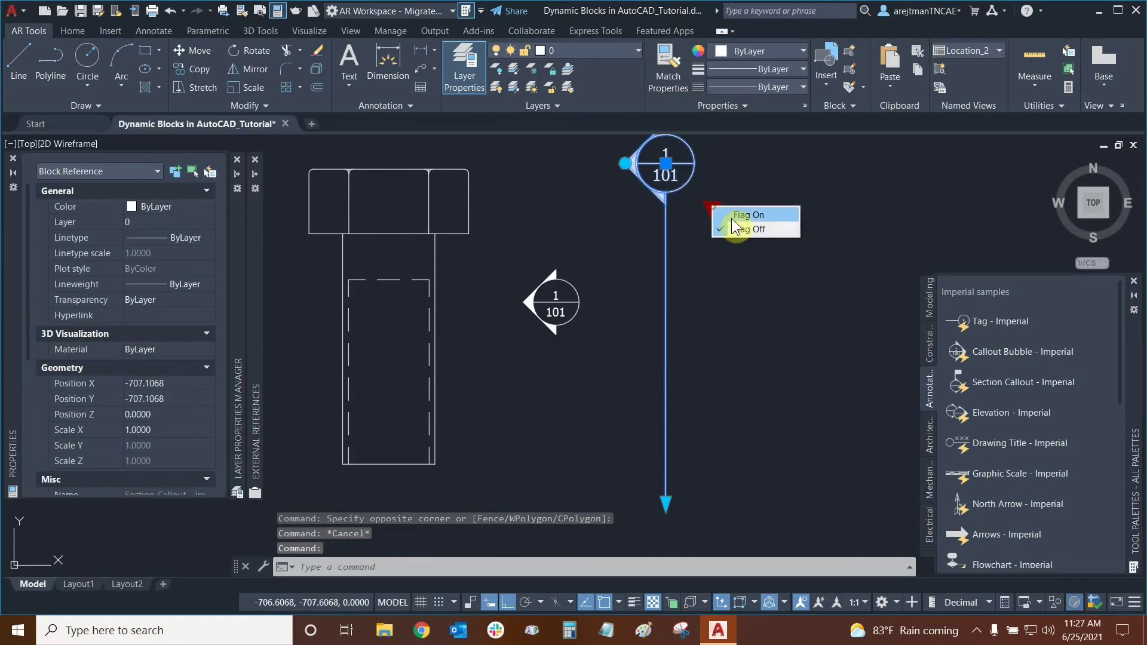
{"action": "left_click", "coordinate": [740, 216]}
{"action": "key", "text": "Escape"}
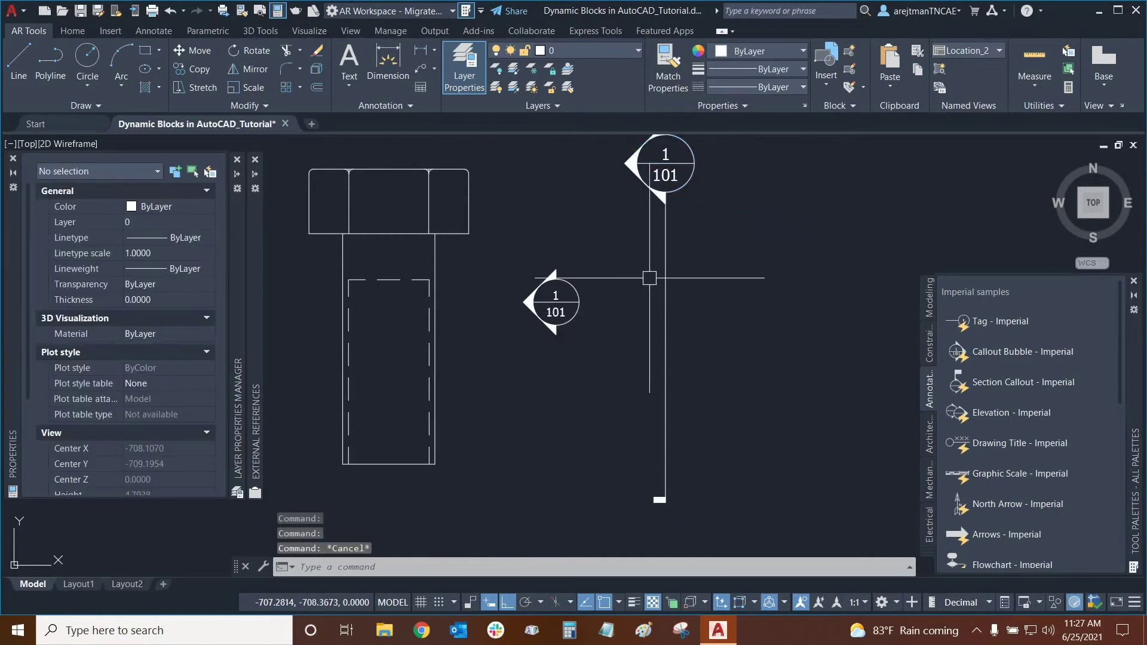
{"action": "left_click", "coordinate": [663, 270]}
{"action": "key", "text": "Escape"}
{"action": "left_click", "coordinate": [615, 524]}
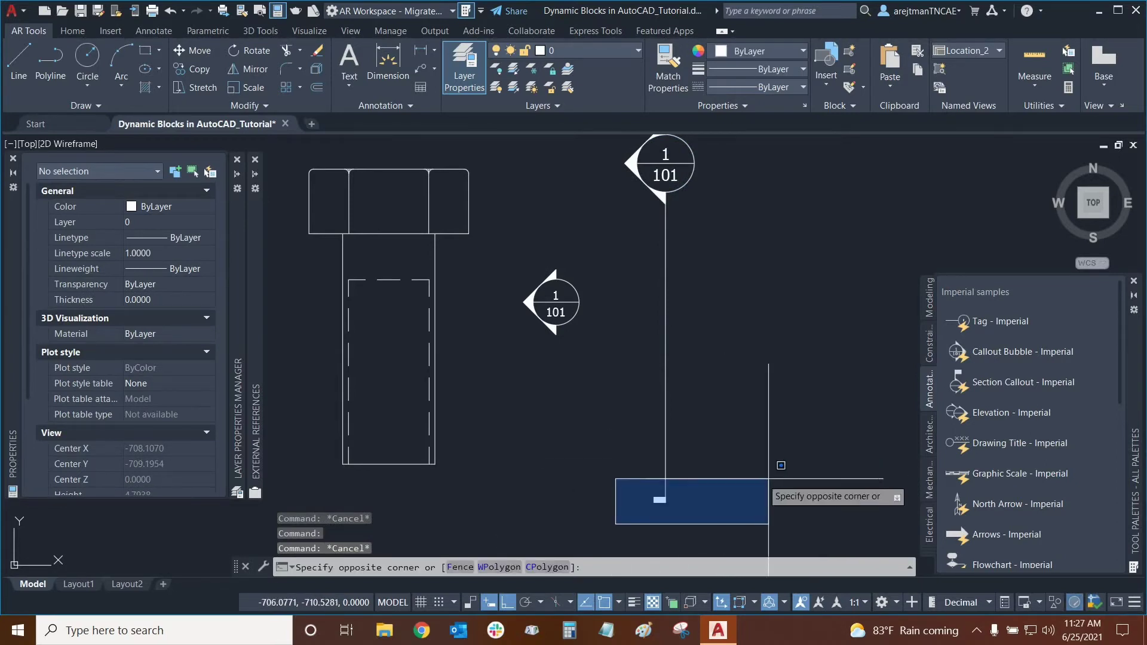
{"action": "key", "text": "Escape"}
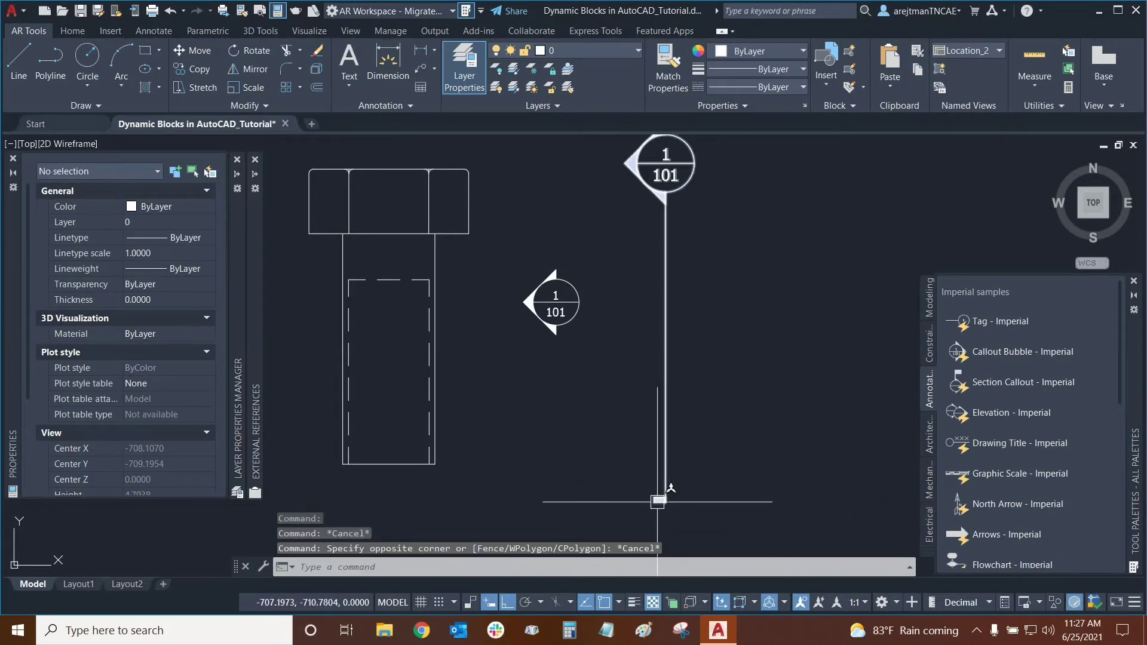
{"action": "left_click", "coordinate": [665, 205]}
{"action": "mouse_move", "coordinate": [735, 186]}
{"action": "middle_mouse_down"}
{"action": "mouse_move", "coordinate": [761, 215]}
{"action": "mouse_move", "coordinate": [794, 223]}
{"action": "mouse_move", "coordinate": [801, 200]}
{"action": "middle_mouse_up"}
{"action": "scroll", "coordinate": [801, 203], "scroll_direction": "down", "scroll_amount": 1}
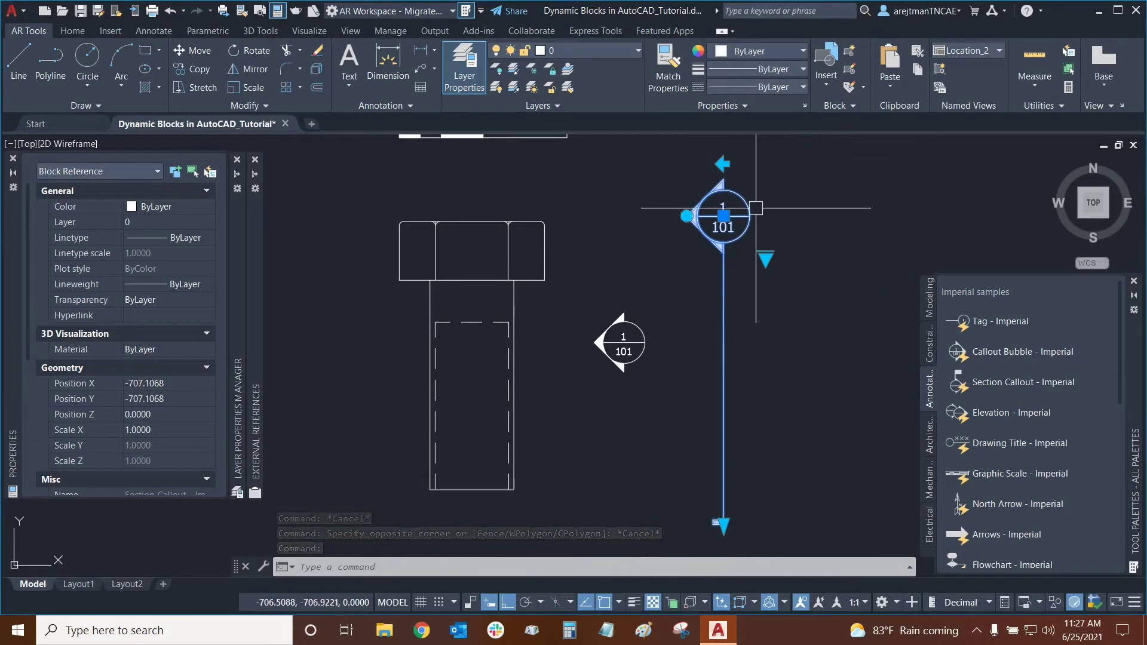
Flip the section callout with its flip grip so the symbol points right
{"action": "left_click", "coordinate": [687, 216]}
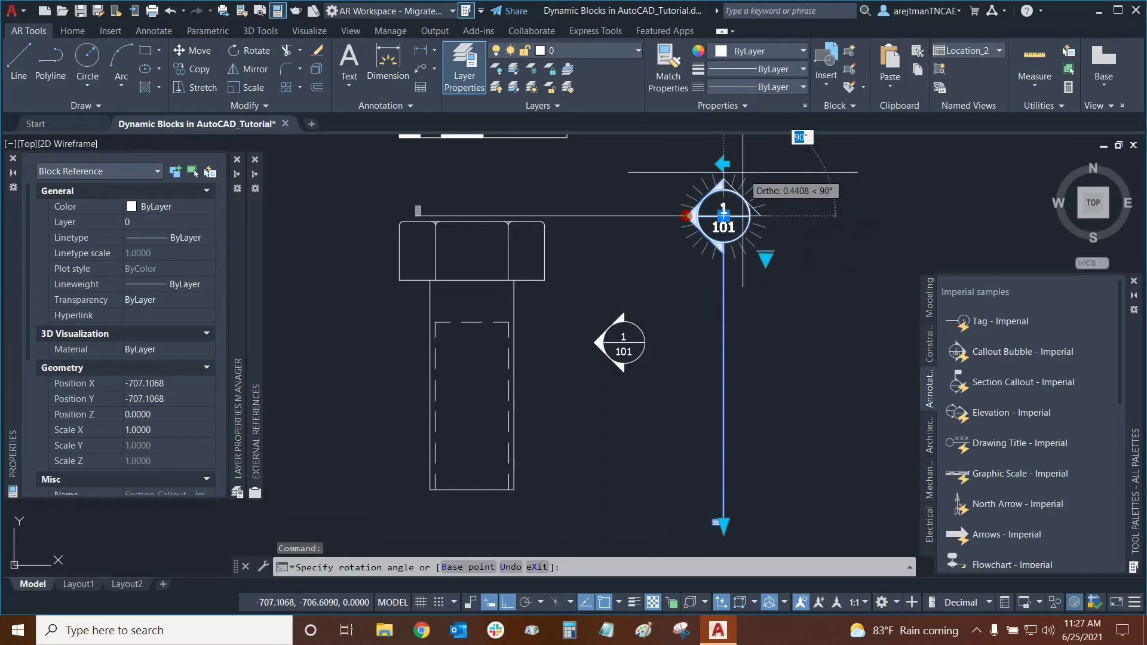
{"action": "key", "text": "Escape"}
{"action": "key", "text": "Escape"}
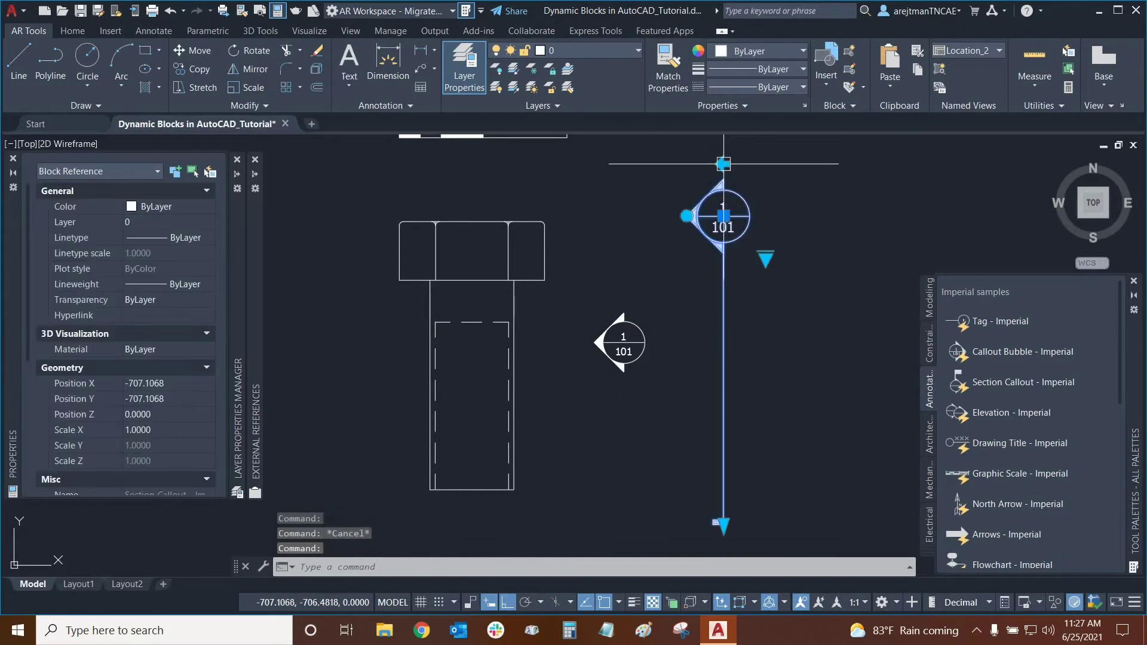
{"action": "left_click", "coordinate": [723, 163]}
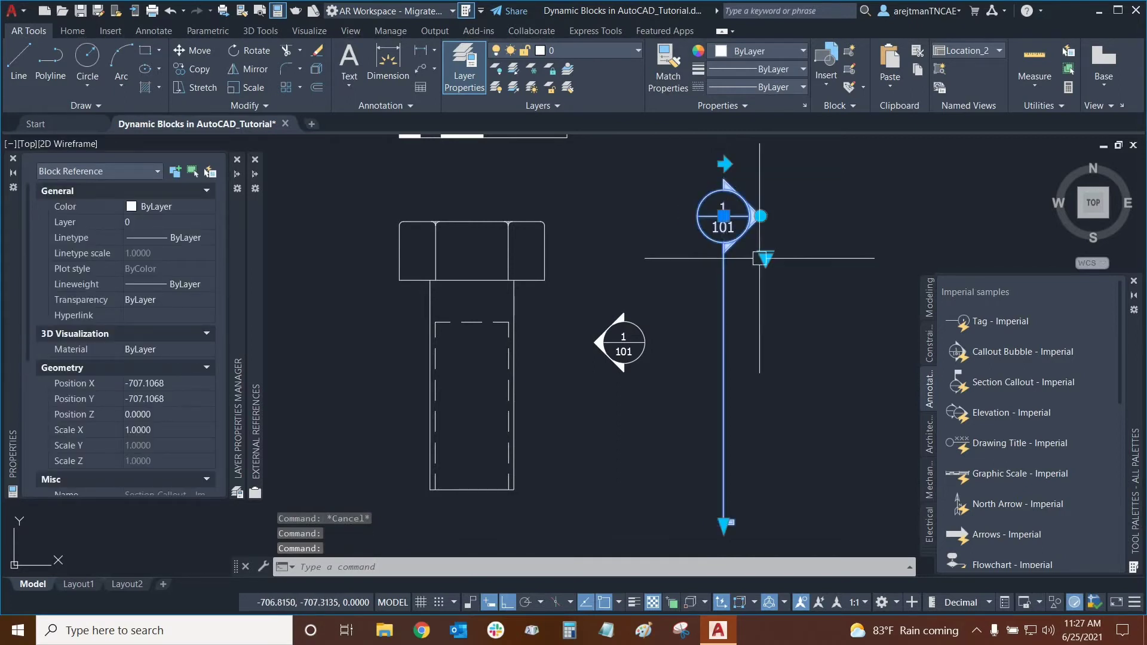
{"action": "middle_click_drag", "start_coordinate": [760, 258], "coordinate": [737, 182]}
{"action": "key", "text": "Escape"}
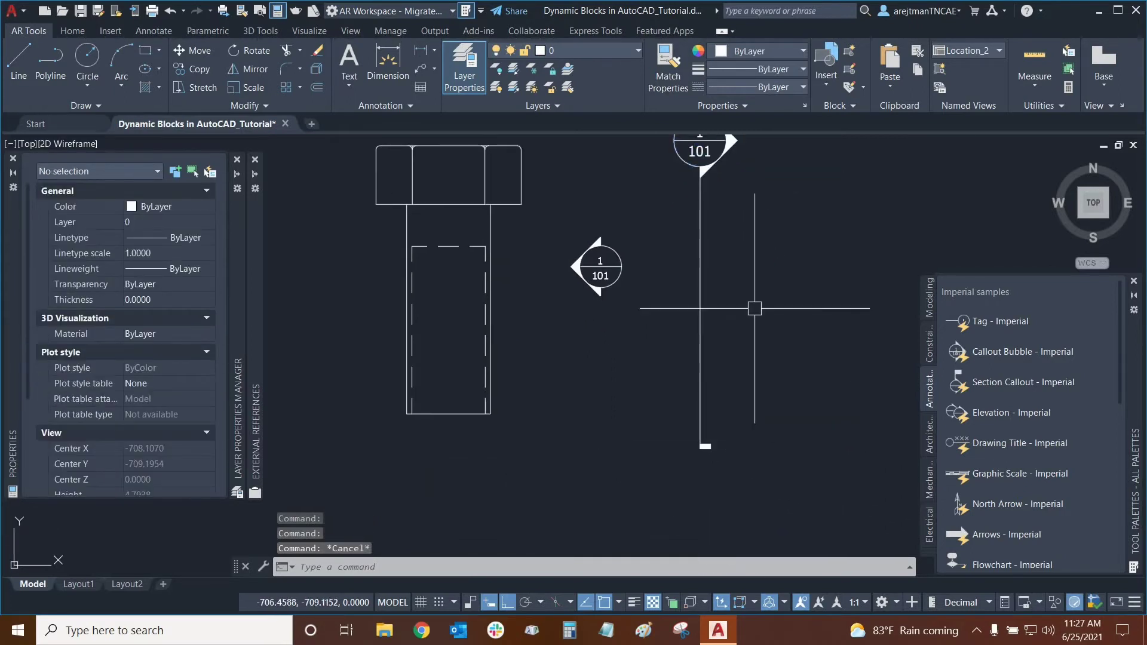
{"action": "middle_click_drag", "start_coordinate": [755, 308], "coordinate": [737, 386]}
{"action": "left_click", "coordinate": [684, 199]}
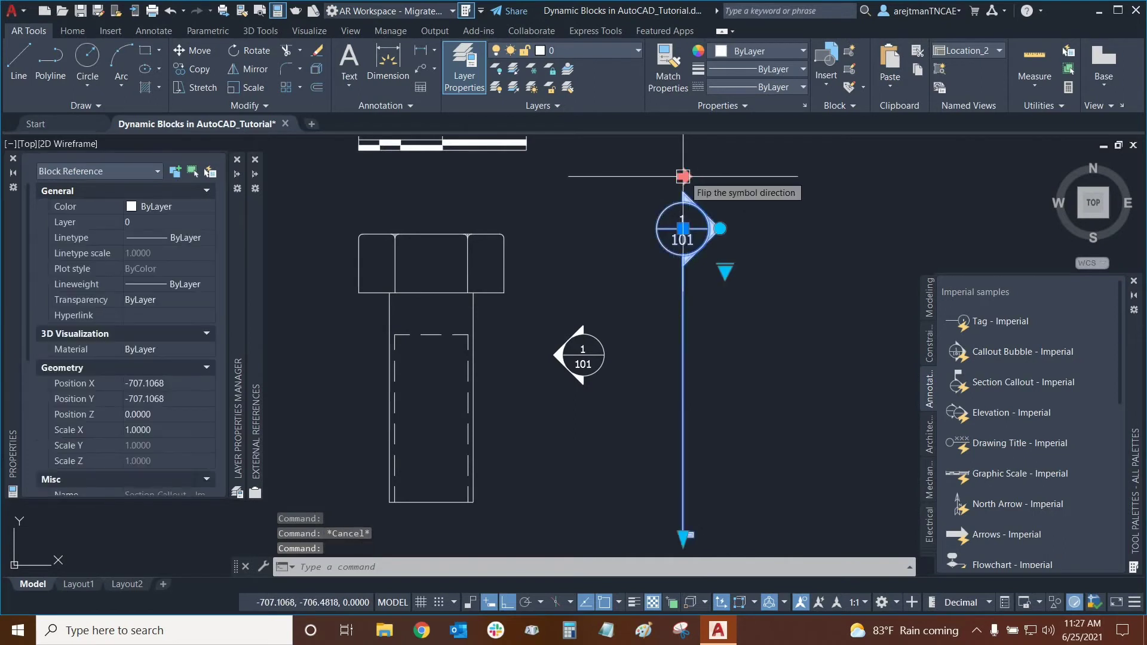
{"action": "left_click", "coordinate": [683, 177]}
{"action": "left_click", "coordinate": [683, 176]}
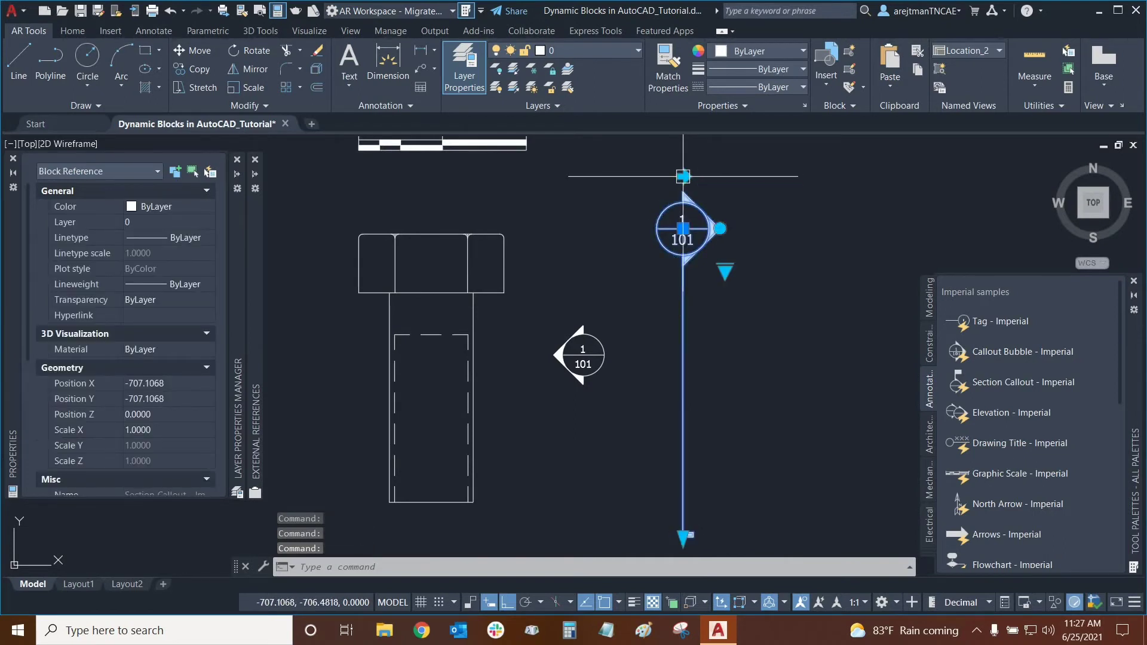
Move the section callout slightly left by its insertion grip
{"action": "left_click", "coordinate": [683, 228]}
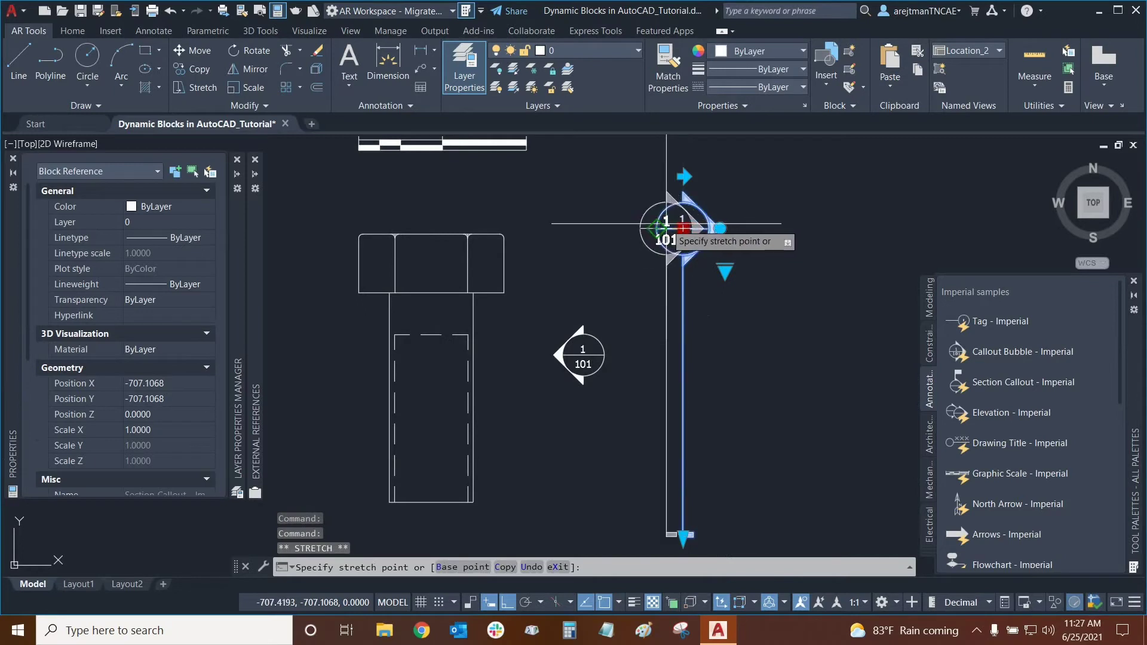
{"action": "left_click", "coordinate": [656, 228]}
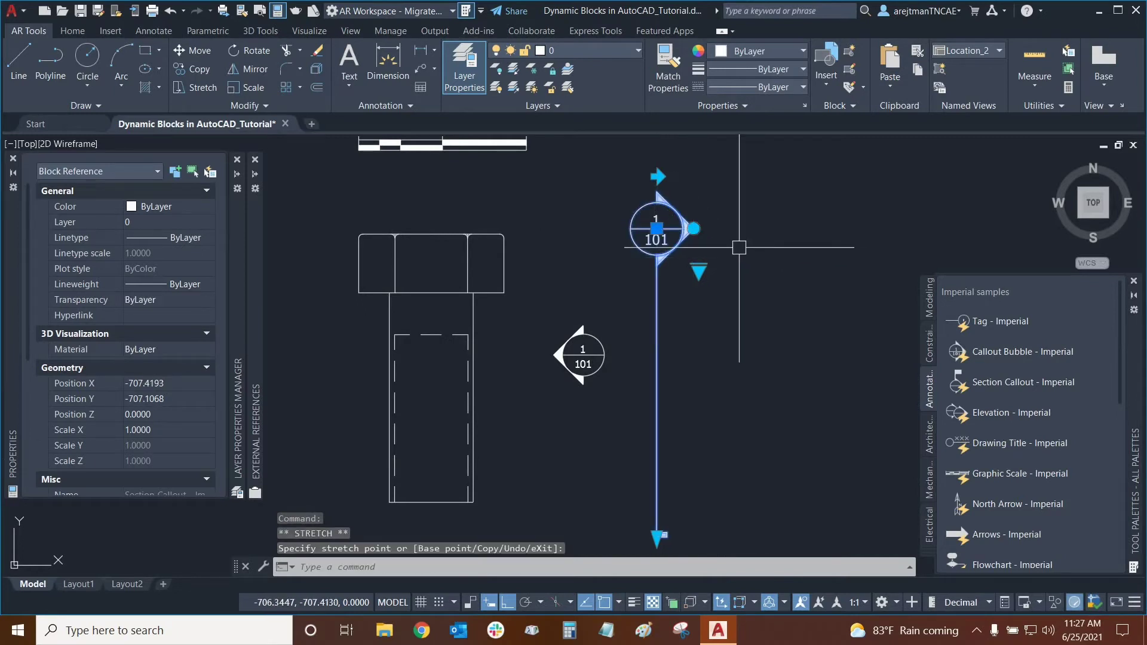
{"action": "scroll", "coordinate": [743, 253], "scroll_direction": "down", "scroll_amount": 1}
{"action": "middle_click_drag", "start_coordinate": [742, 253], "coordinate": [806, 252]}
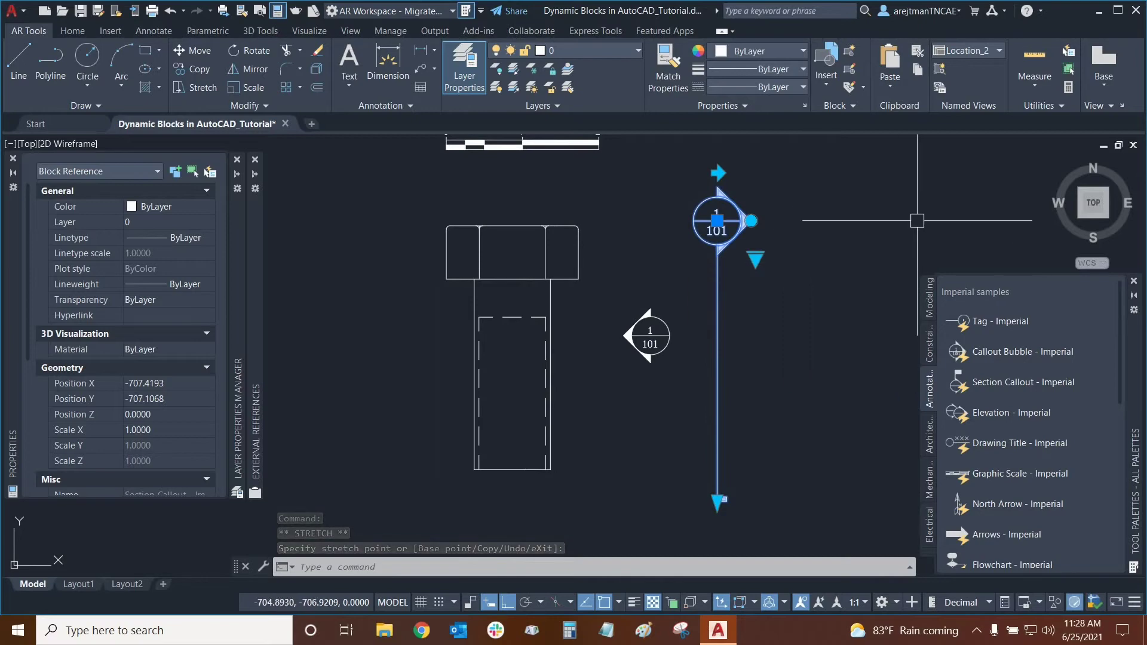
{"action": "key", "text": "Escape"}
Select the hex head bolt and show the Mechanical sample blocks
{"action": "scroll", "coordinate": [759, 250], "scroll_direction": "down", "scroll_amount": 1}
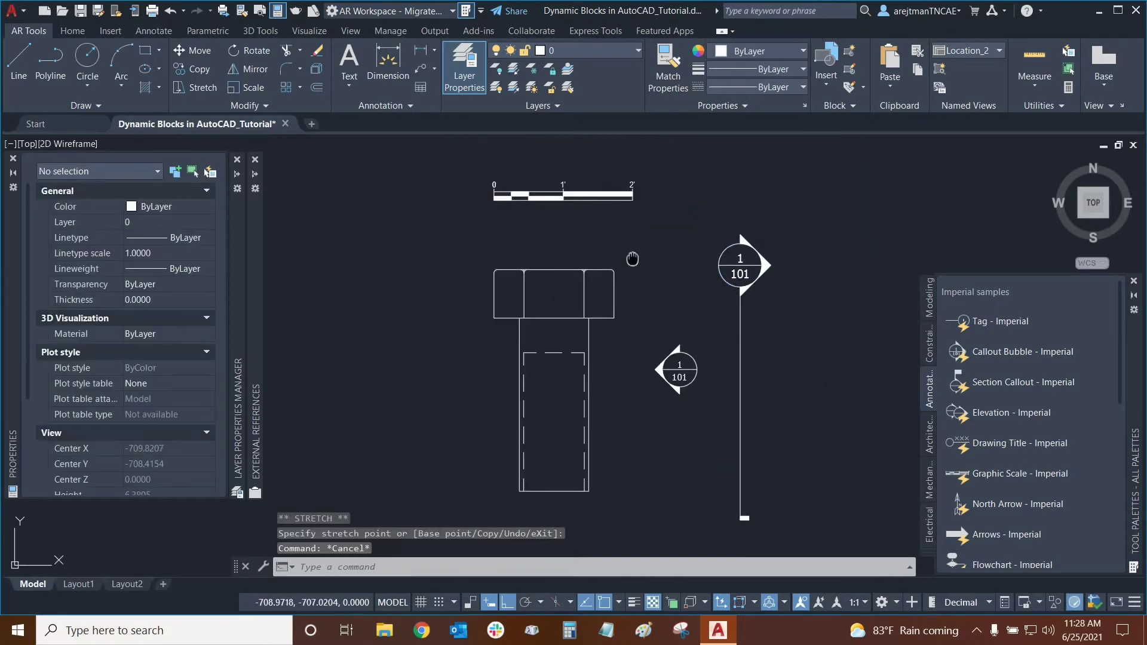
{"action": "middle_click_drag", "start_coordinate": [632, 256], "coordinate": [671, 225]}
{"action": "left_click", "coordinate": [604, 244]}
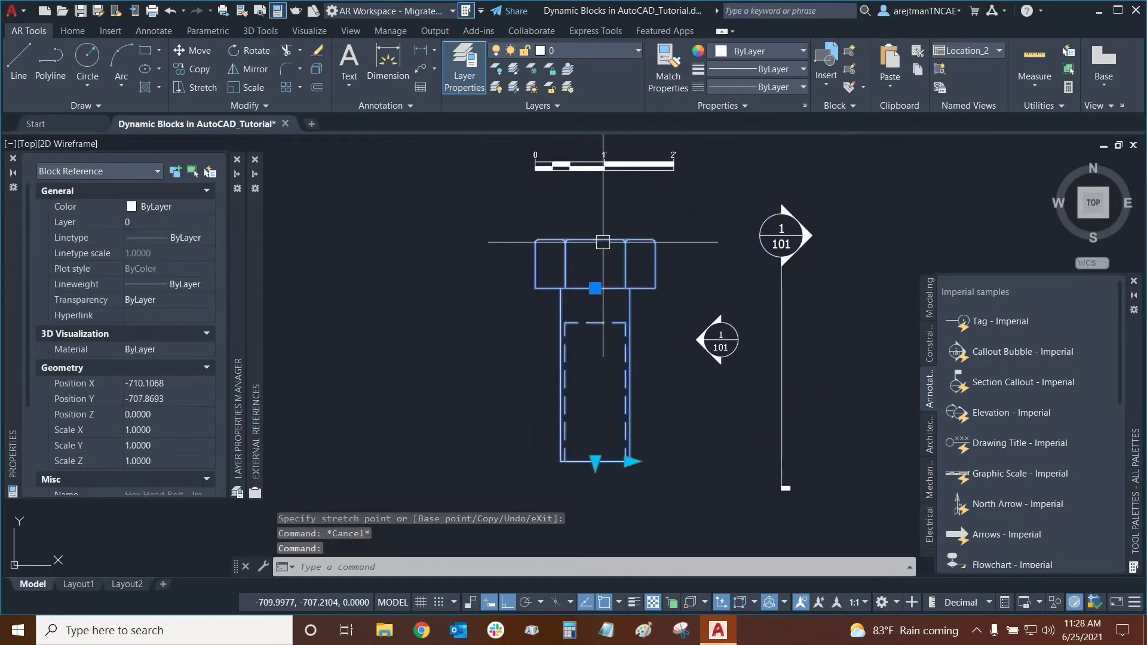
{"action": "left_click", "coordinate": [930, 481]}
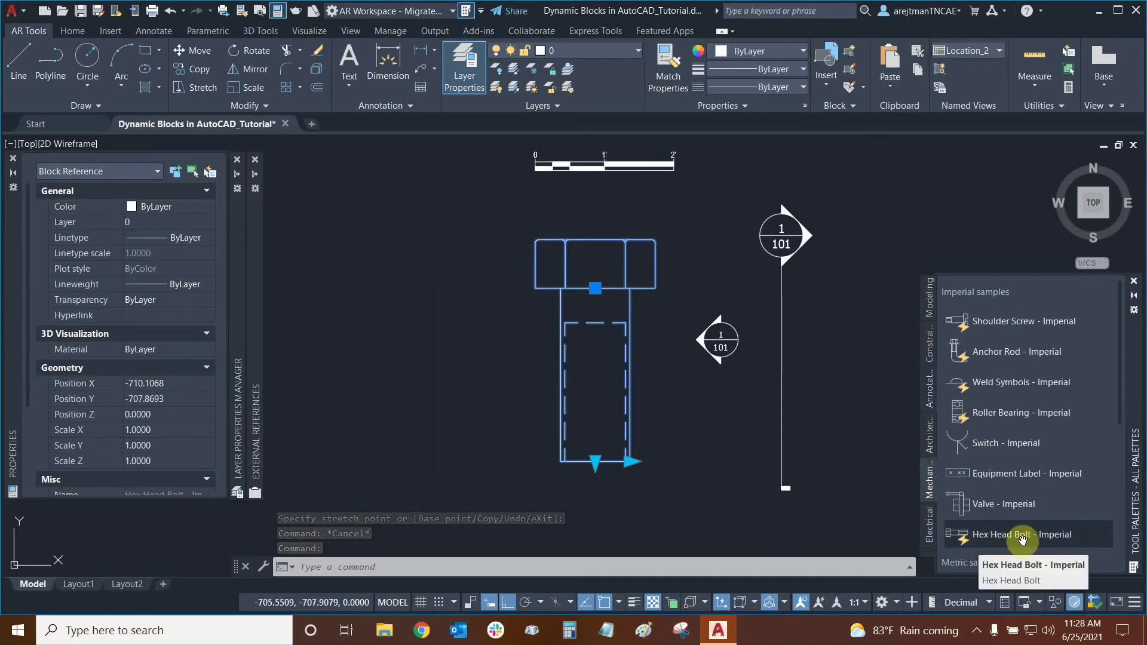
{"action": "middle_click_drag", "start_coordinate": [624, 496], "coordinate": [606, 475]}
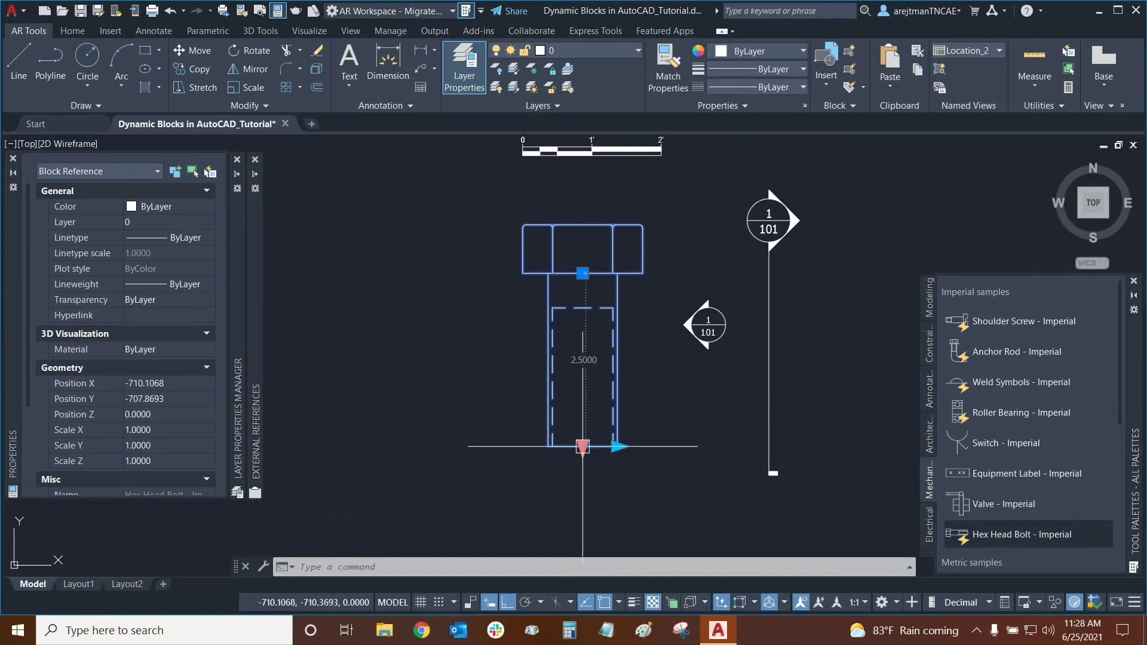
Drag the bolt's length grip down, previewing a longer 3.5000 length
{"action": "left_click", "coordinate": [583, 446]}
{"action": "scroll", "coordinate": [583, 446], "scroll_direction": "down", "scroll_amount": 1}
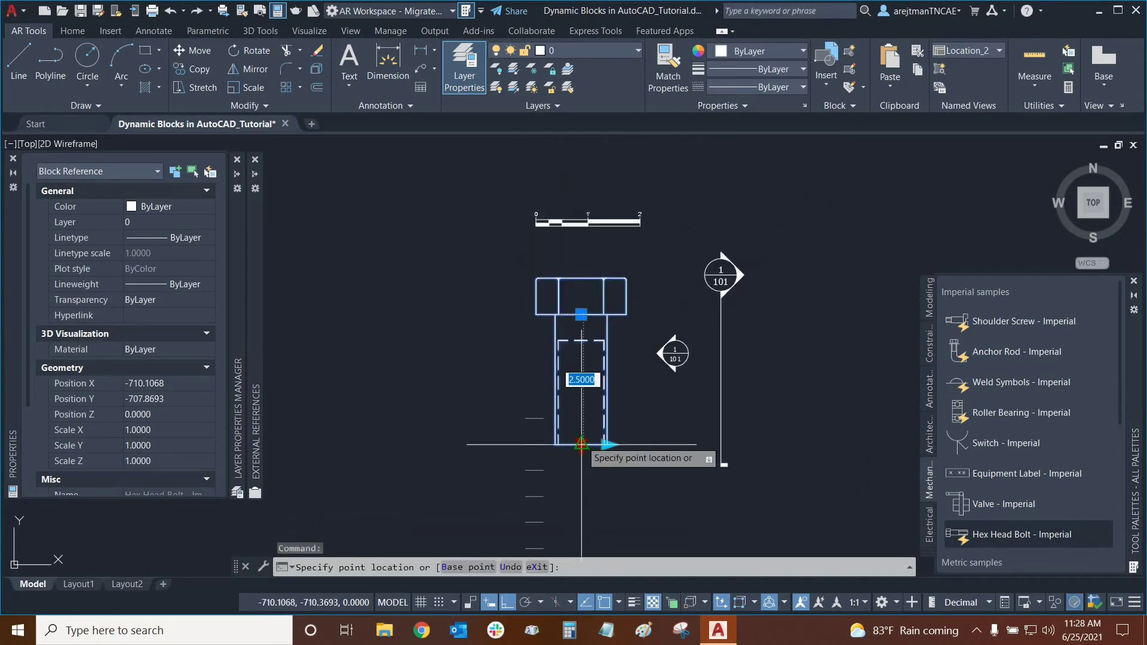
{"action": "middle_click_drag", "start_coordinate": [582, 447], "coordinate": [598, 236]}
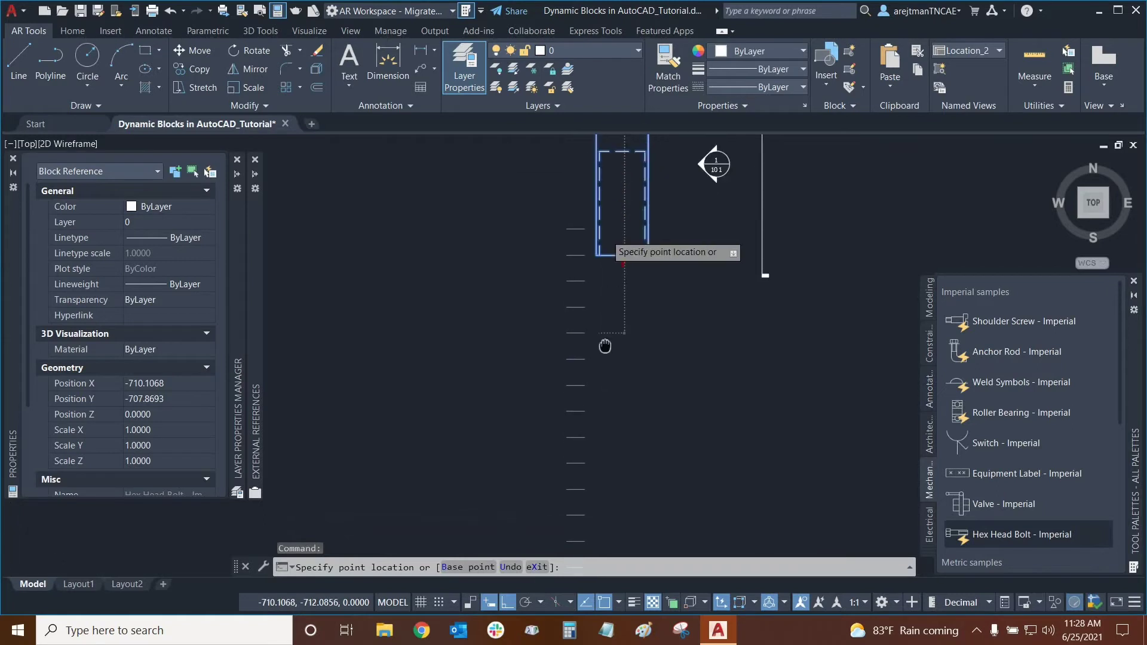
{"action": "scroll", "coordinate": [625, 307], "scroll_direction": "down", "scroll_amount": 1}
{"action": "scroll", "coordinate": [625, 277], "scroll_direction": "down", "scroll_amount": 1}
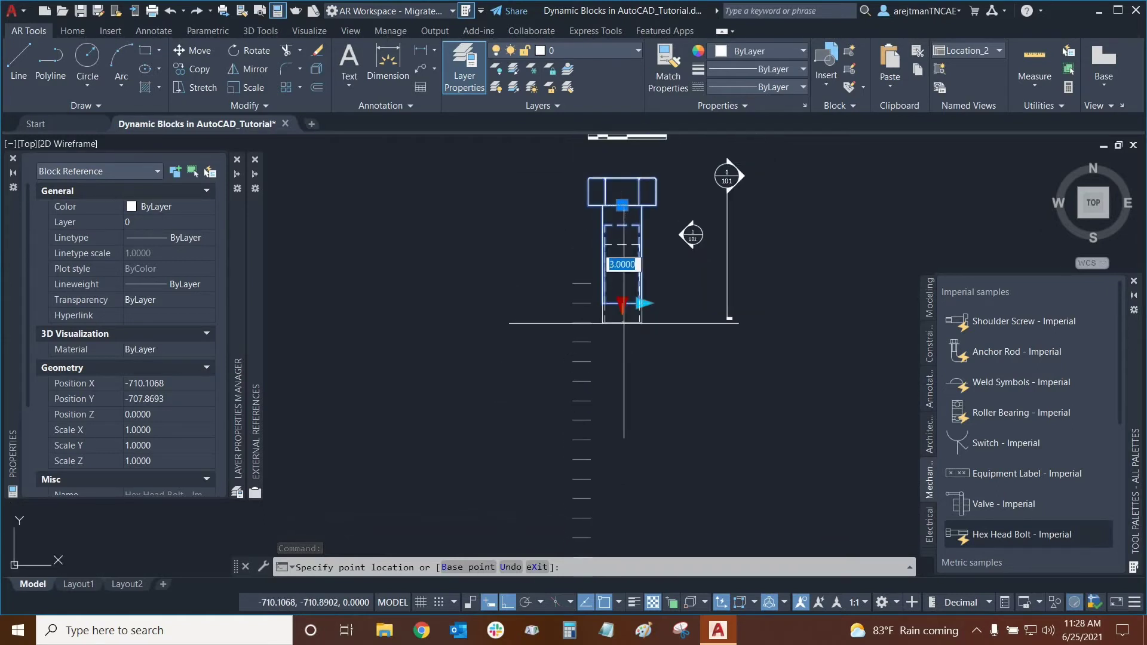
{"action": "scroll", "coordinate": [625, 389], "scroll_direction": "down", "scroll_amount": 1}
{"action": "middle_click_drag", "start_coordinate": [625, 389], "coordinate": [626, 313]}
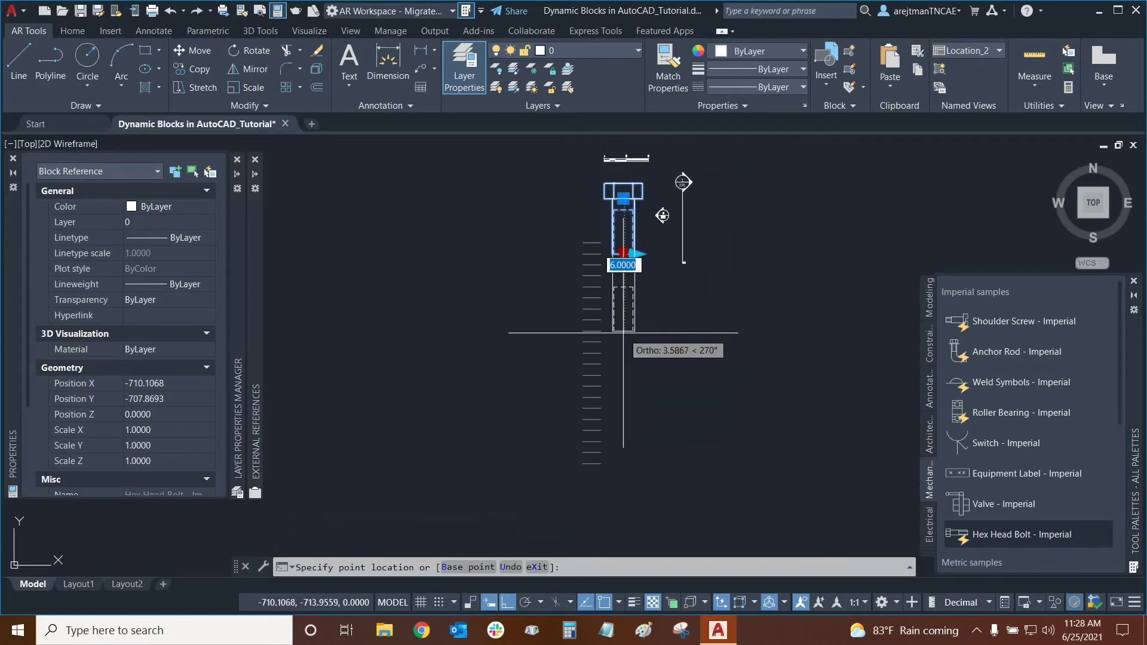
{"action": "middle_click_drag", "start_coordinate": [626, 502], "coordinate": [622, 463]}
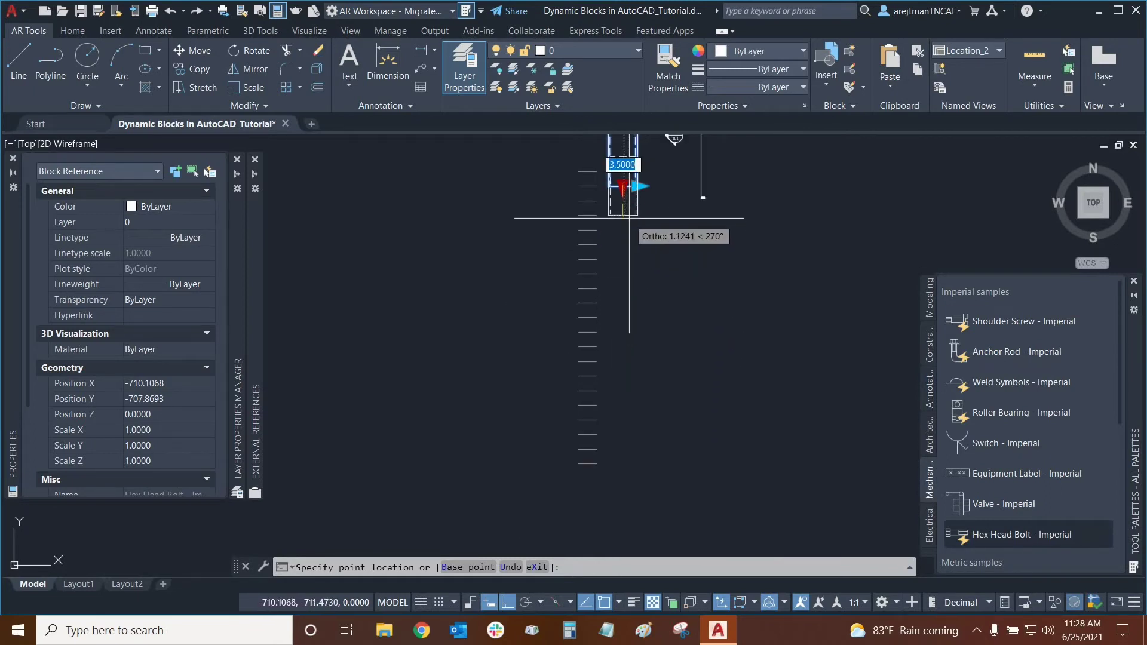
{"action": "middle_click_drag", "start_coordinate": [621, 218], "coordinate": [617, 410]}
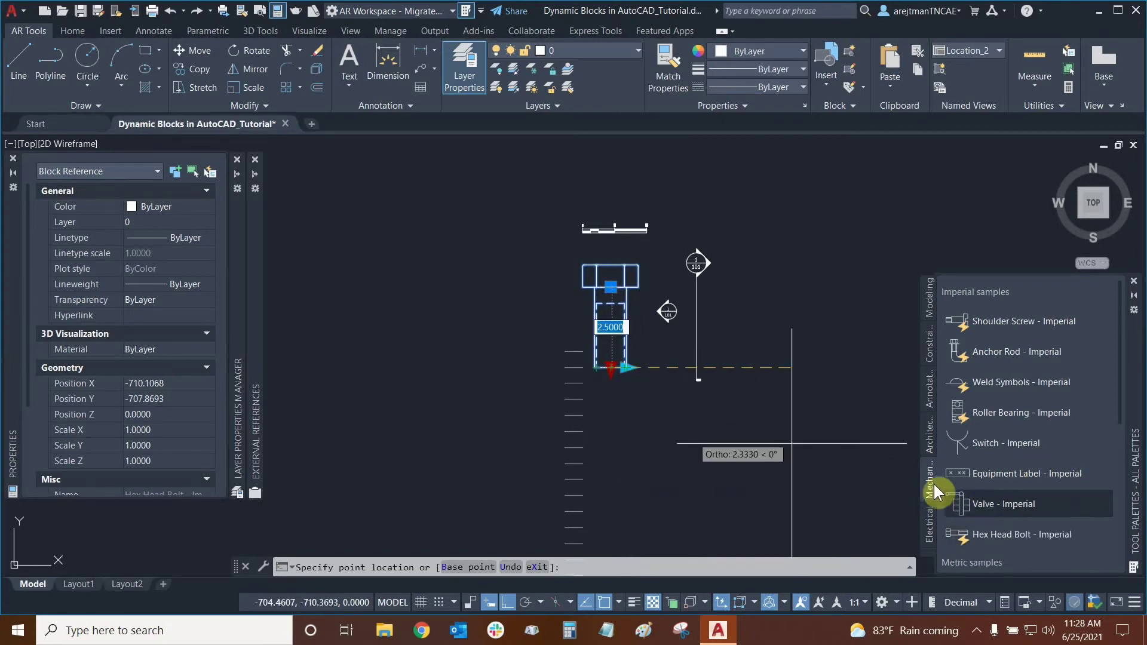
Abandon that stretch and grab the bolt's length grip again
{"action": "key", "text": "Escape"}
{"action": "scroll", "coordinate": [628, 323], "scroll_direction": "up", "scroll_amount": 3}
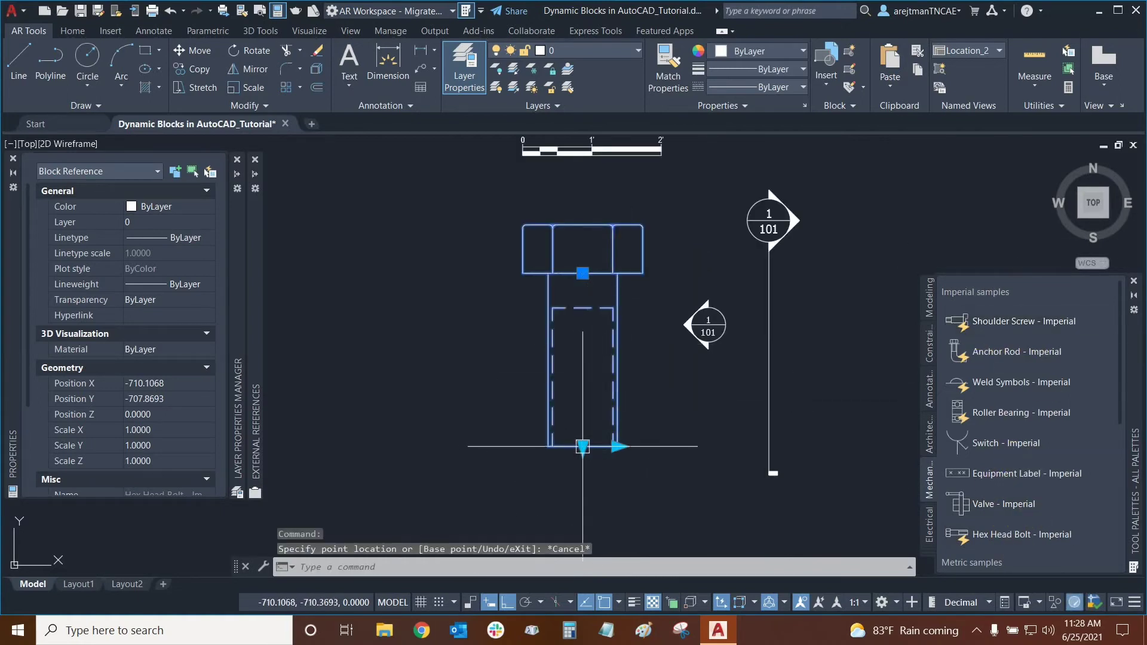
{"action": "scroll", "coordinate": [582, 447], "scroll_direction": "down", "scroll_amount": 1}
{"action": "middle_click_drag", "start_coordinate": [583, 446], "coordinate": [617, 356]}
{"action": "left_click", "coordinate": [619, 357]}
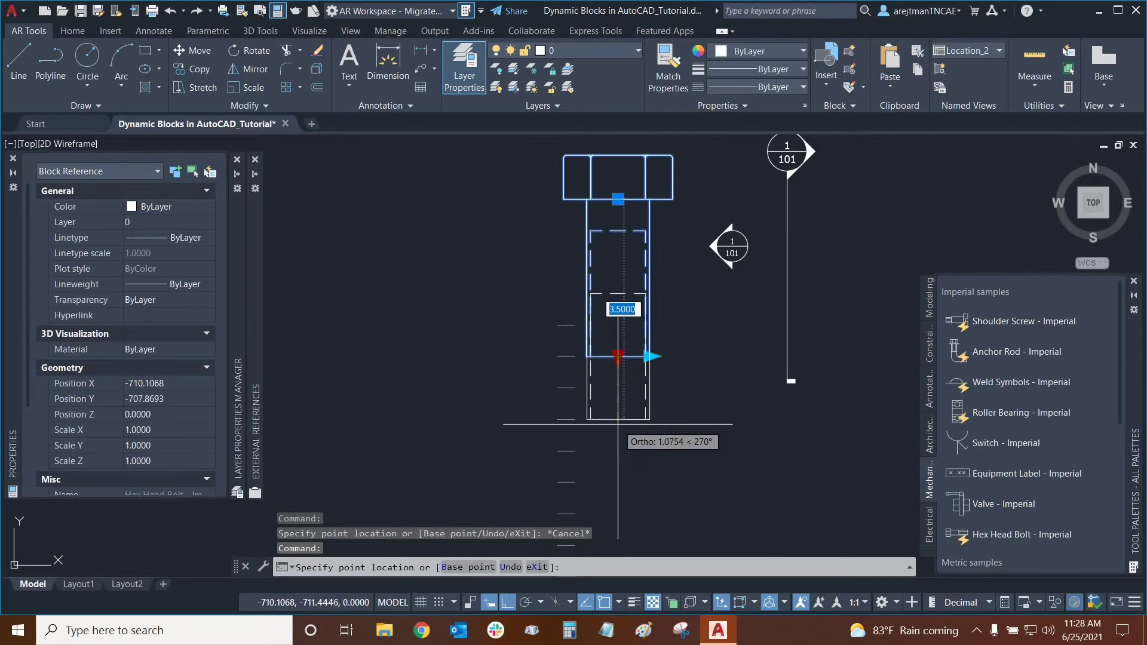
Apply the bolt length at about 1.5000, try the diameter grip, then deselect the bolt
{"action": "left_click", "coordinate": [618, 451]}
{"action": "middle_click_drag", "start_coordinate": [711, 416], "coordinate": [696, 442]}
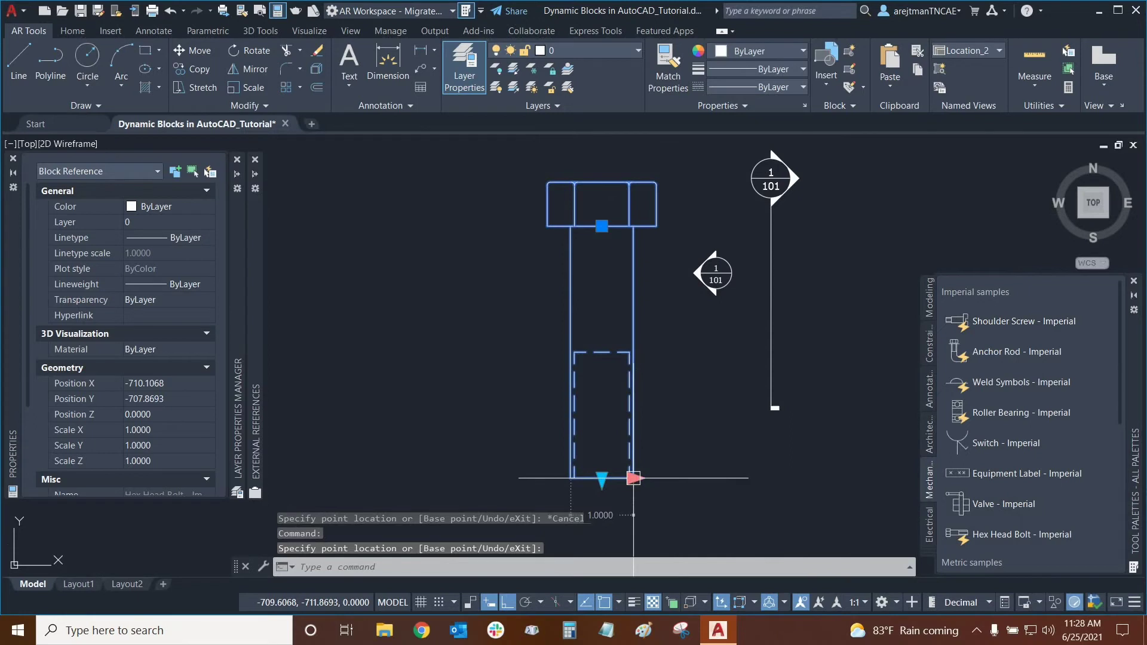
{"action": "left_click", "coordinate": [634, 478]}
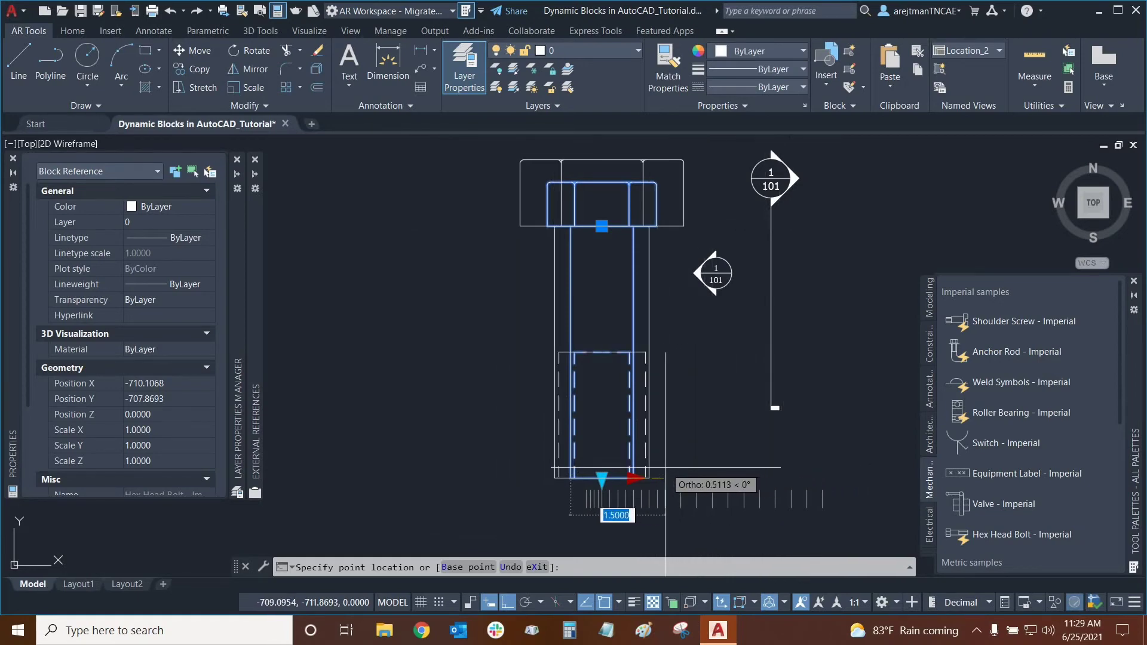
{"action": "key", "text": "Escape"}
{"action": "mouse_move", "coordinate": [696, 379]}
{"action": "middle_mouse_down"}
{"action": "mouse_move", "coordinate": [682, 402]}
{"action": "mouse_move", "coordinate": [758, 346]}
{"action": "mouse_move", "coordinate": [614, 335]}
{"action": "middle_mouse_up"}
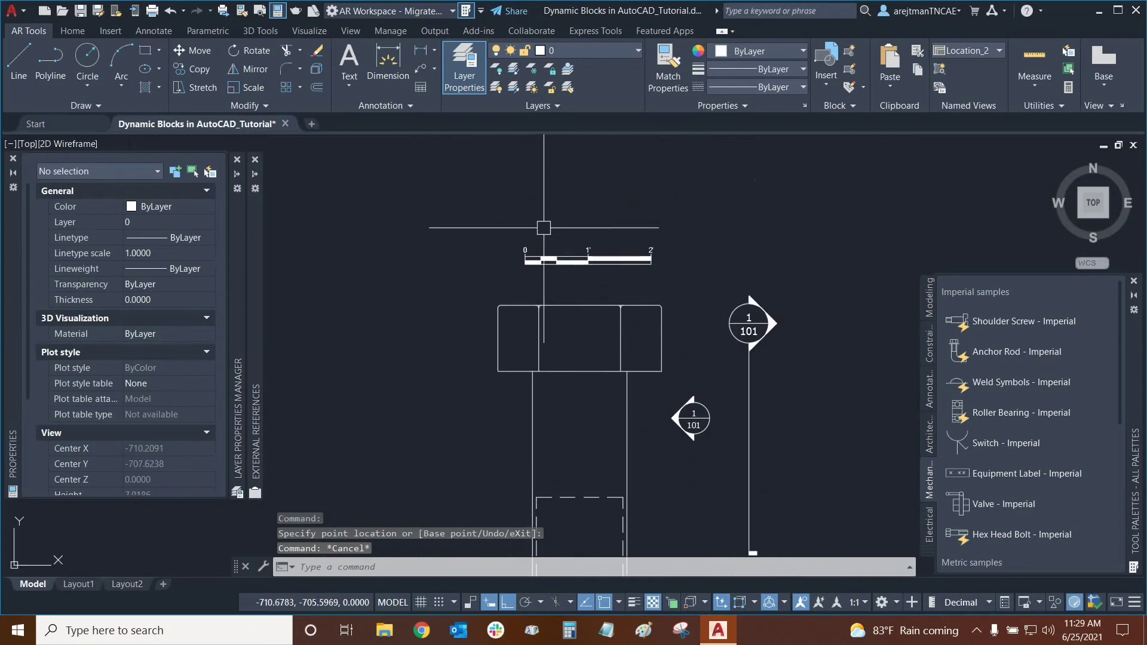
Select the graphic scale bar and browse the palettes back to Annotation's Graphic Scale - Imperial
{"action": "scroll", "coordinate": [574, 258], "scroll_direction": "up", "scroll_amount": 2}
{"action": "left_click", "coordinate": [554, 247]}
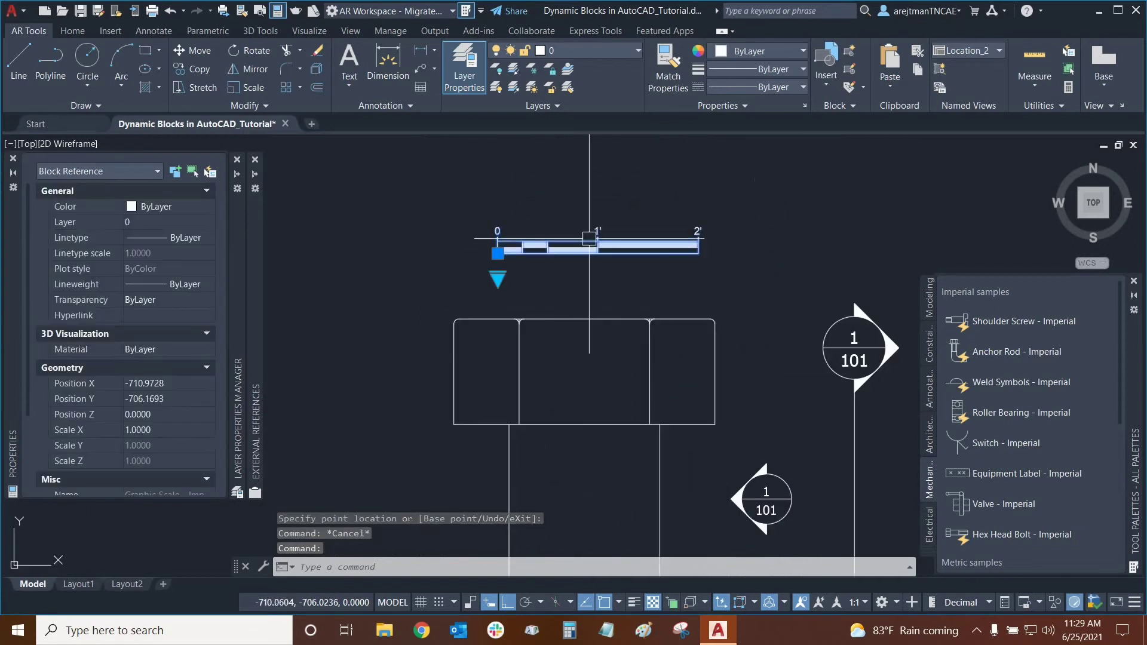
{"action": "left_click", "coordinate": [931, 396]}
{"action": "scroll", "coordinate": [979, 407], "scroll_direction": "down", "scroll_amount": 3}
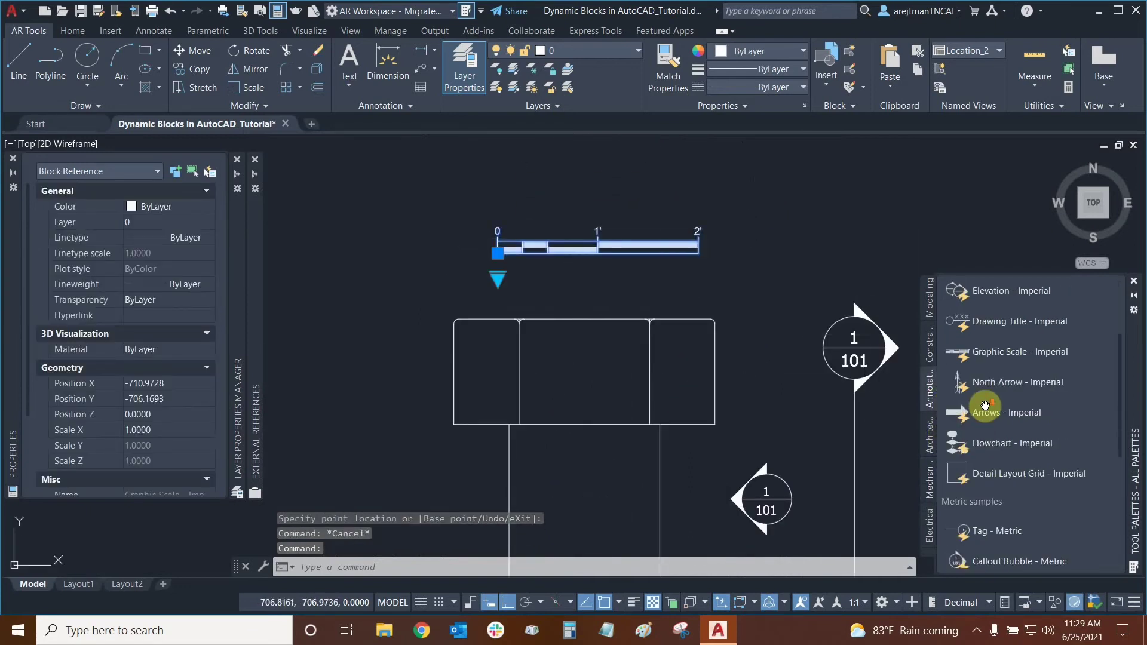
{"action": "scroll", "coordinate": [1016, 445], "scroll_direction": "up", "scroll_amount": 3}
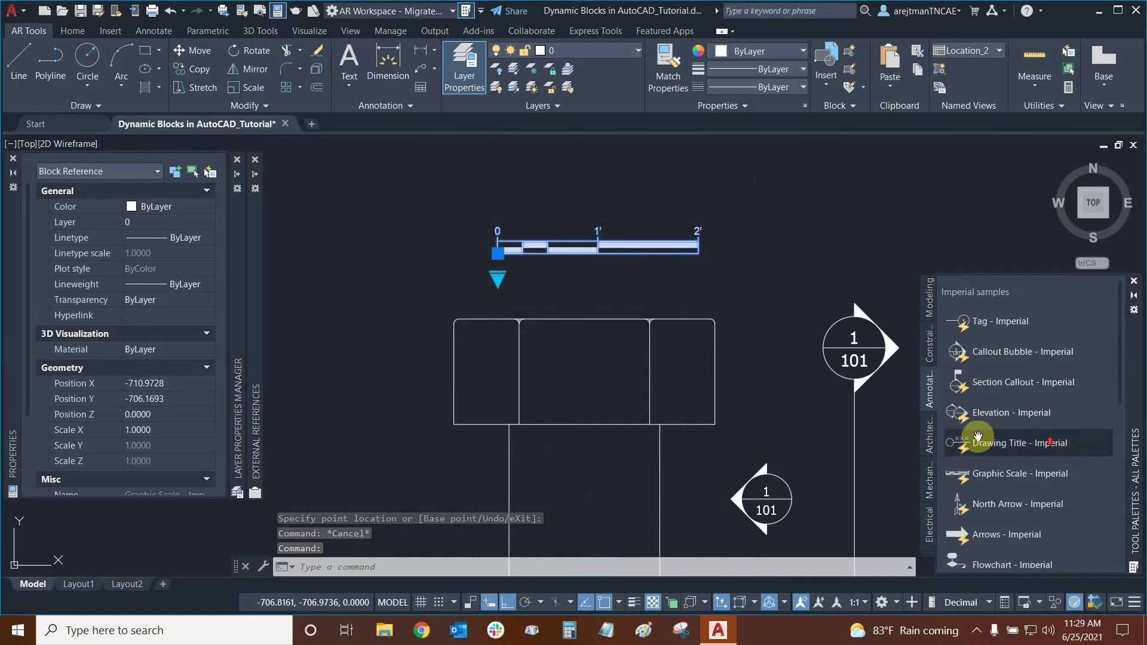
{"action": "left_click", "coordinate": [932, 451]}
{"action": "scroll", "coordinate": [1007, 461], "scroll_direction": "down", "scroll_amount": 4}
{"action": "scroll", "coordinate": [980, 454], "scroll_direction": "up", "scroll_amount": 4}
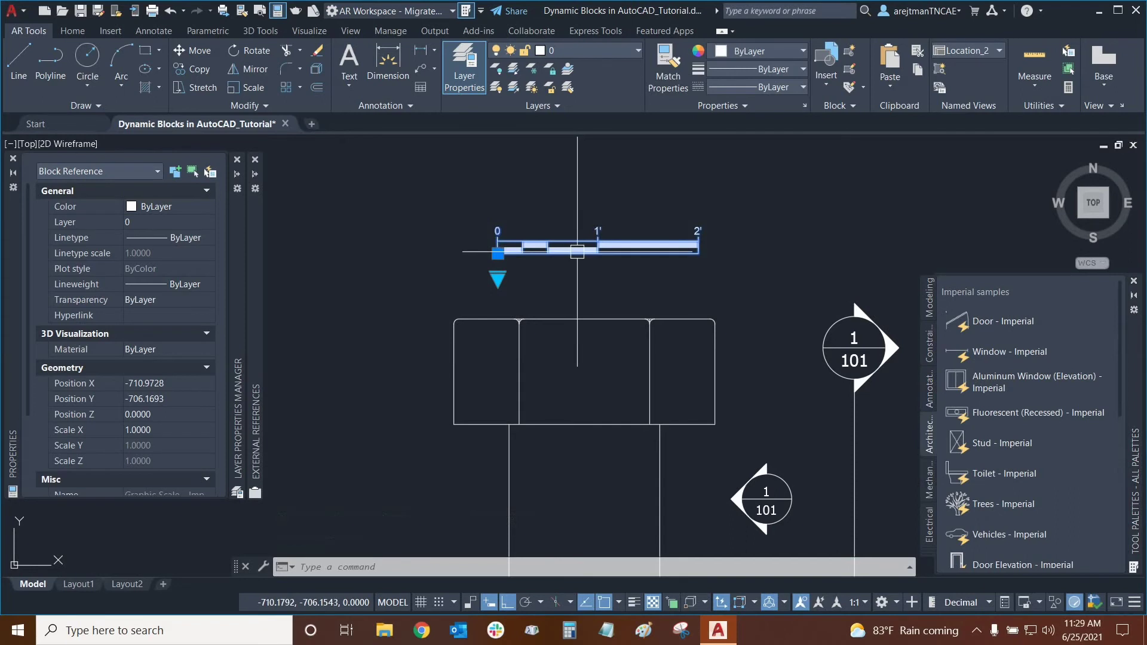
{"action": "left_click", "coordinate": [931, 370]}
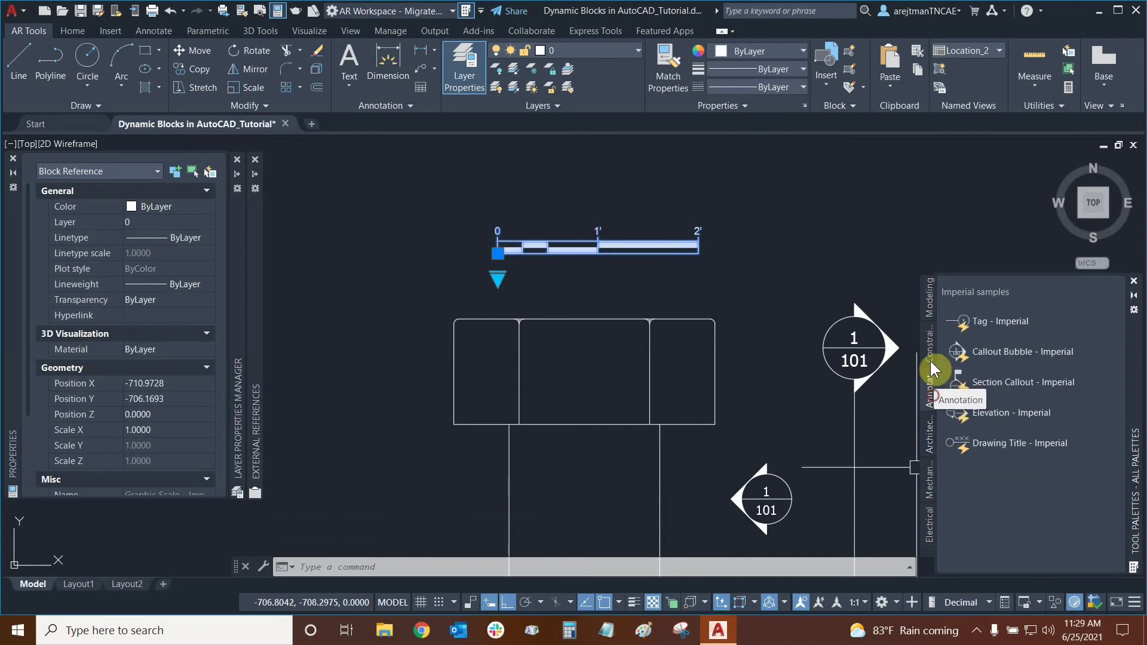
{"action": "scroll", "coordinate": [950, 382], "scroll_direction": "down", "scroll_amount": 2}
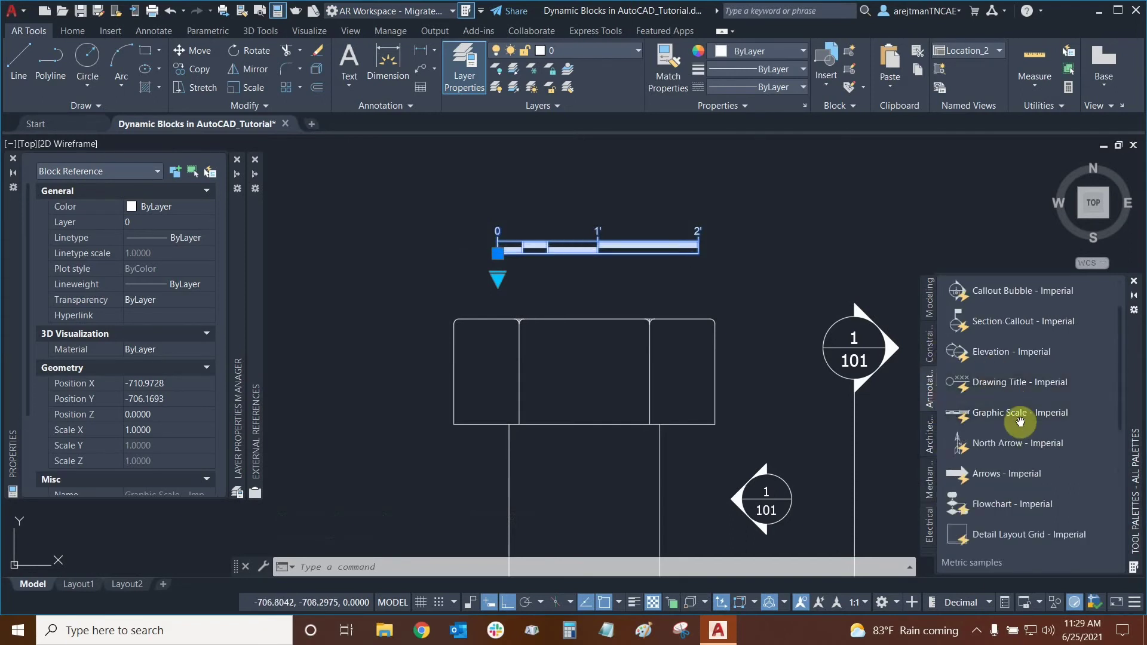
{"action": "scroll", "coordinate": [983, 421], "scroll_direction": "up", "scroll_amount": 2}
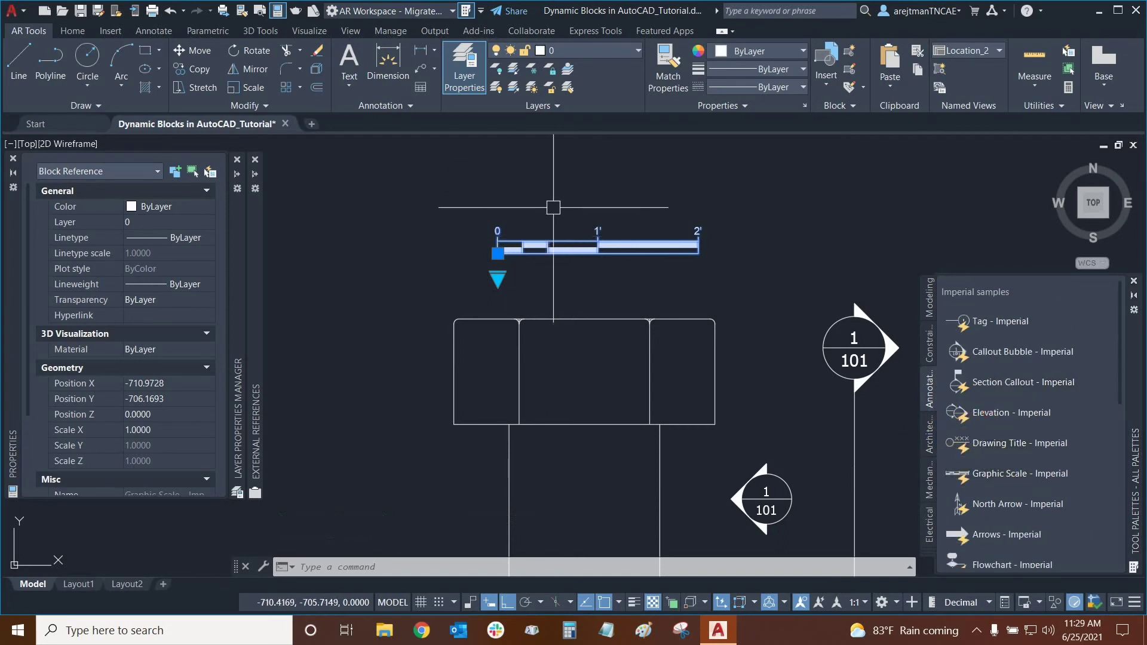
{"action": "scroll", "coordinate": [532, 239], "scroll_direction": "up", "scroll_amount": 2}
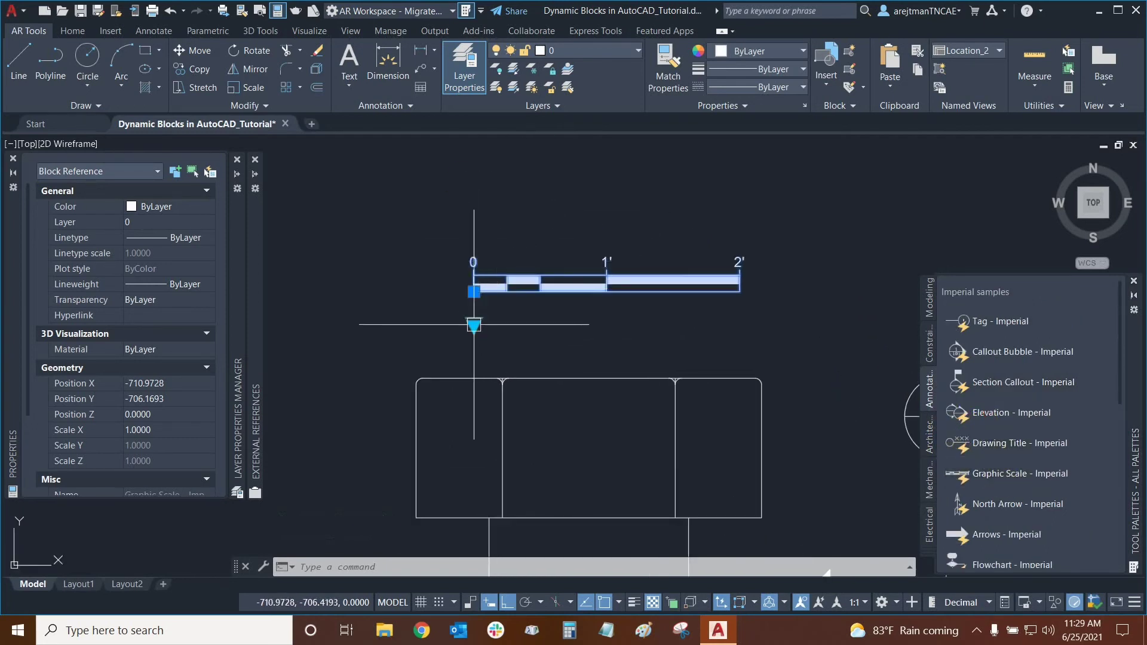
Try scale bar scales 1" = 50'-0", 200'-0", 500'-0" and 50'-0", then settle on 1" = 10'-0"
{"action": "left_click", "coordinate": [473, 325]}
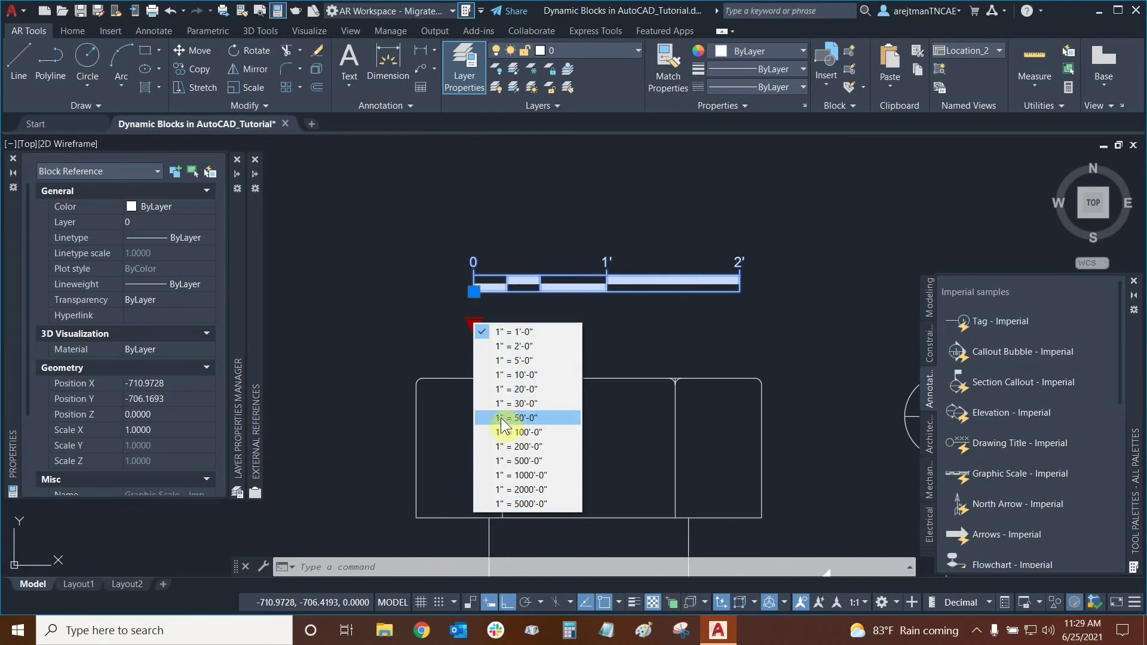
{"action": "left_click", "coordinate": [544, 419]}
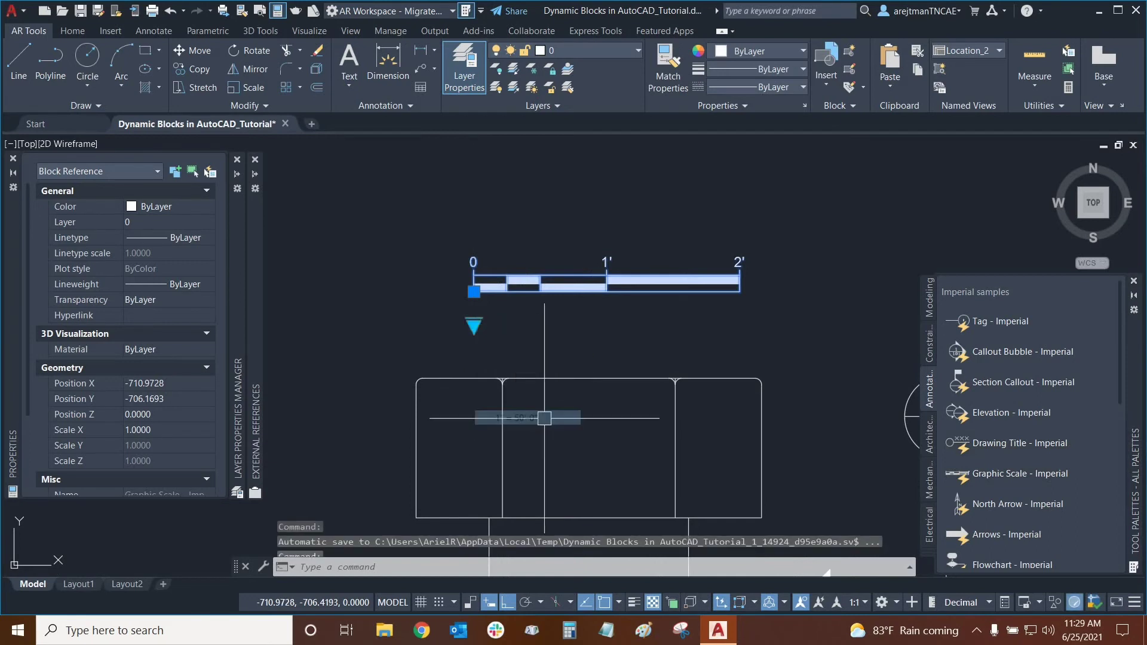
{"action": "left_click", "coordinate": [477, 327]}
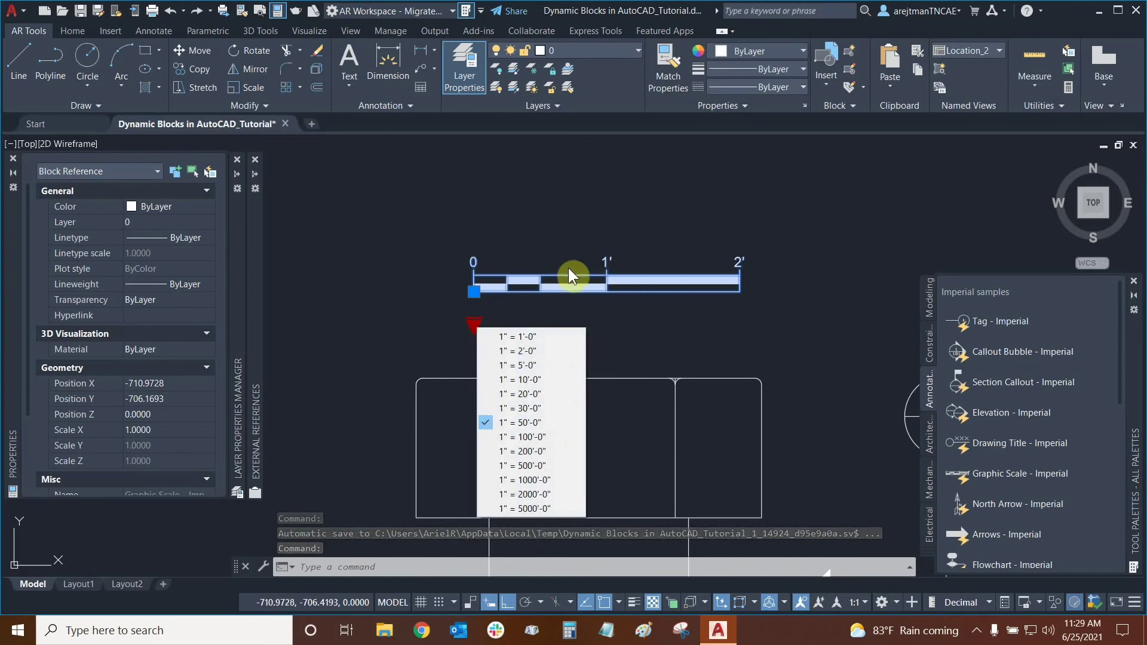
{"action": "left_click", "coordinate": [520, 452]}
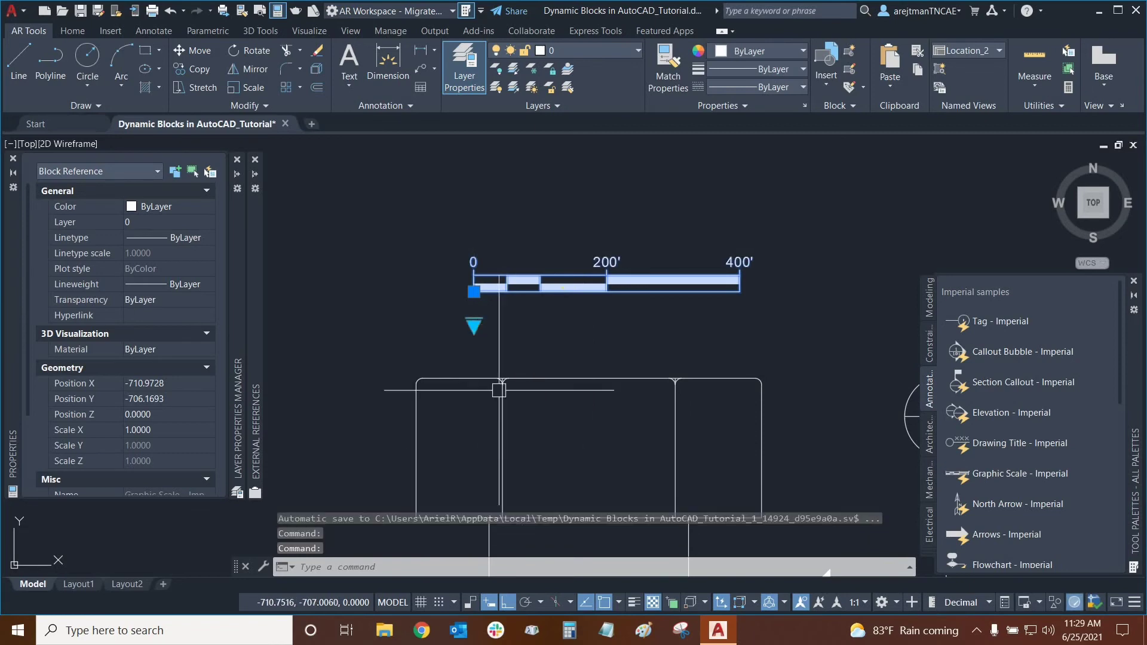
{"action": "left_click", "coordinate": [475, 327]}
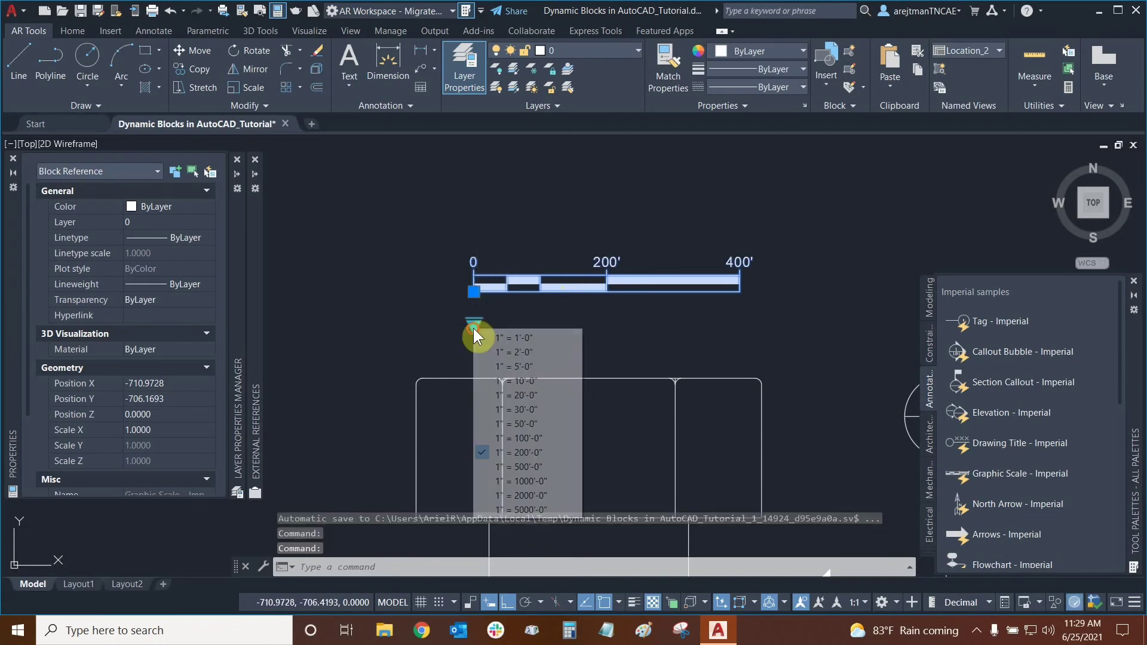
{"action": "left_click", "coordinate": [532, 468]}
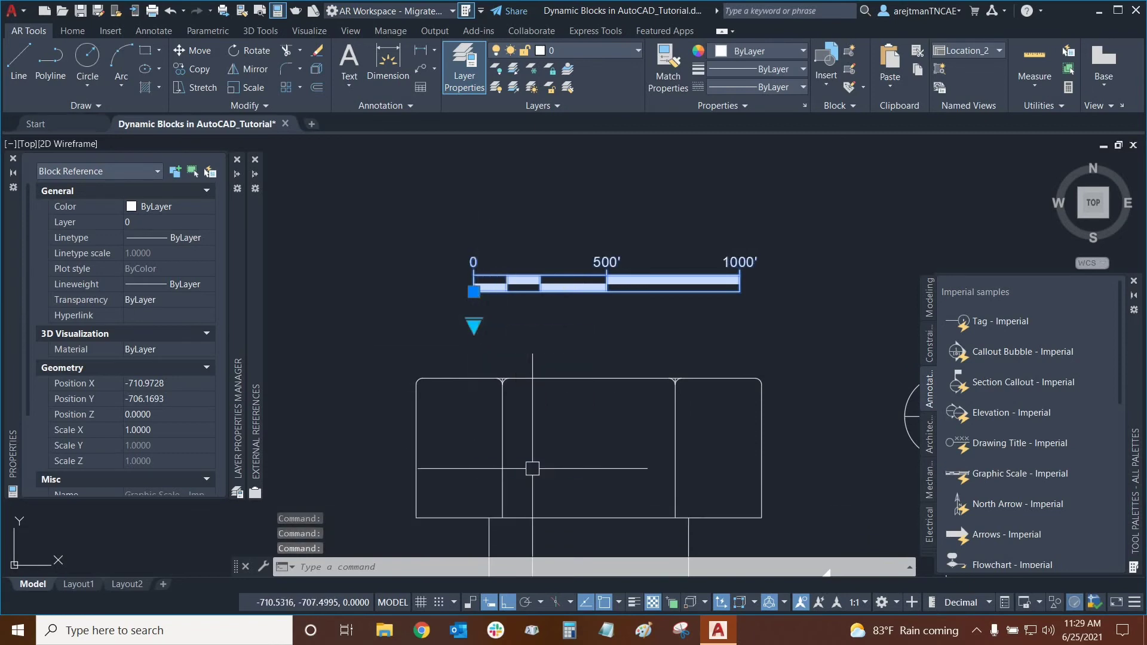
{"action": "left_click", "coordinate": [474, 326]}
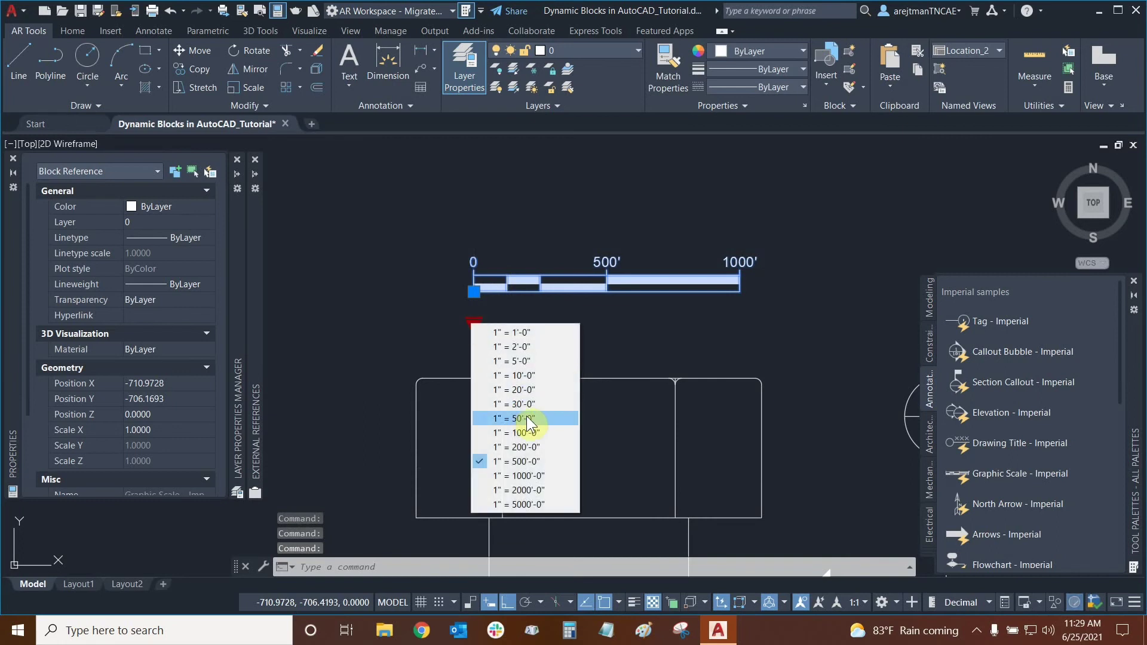
{"action": "left_click", "coordinate": [514, 418]}
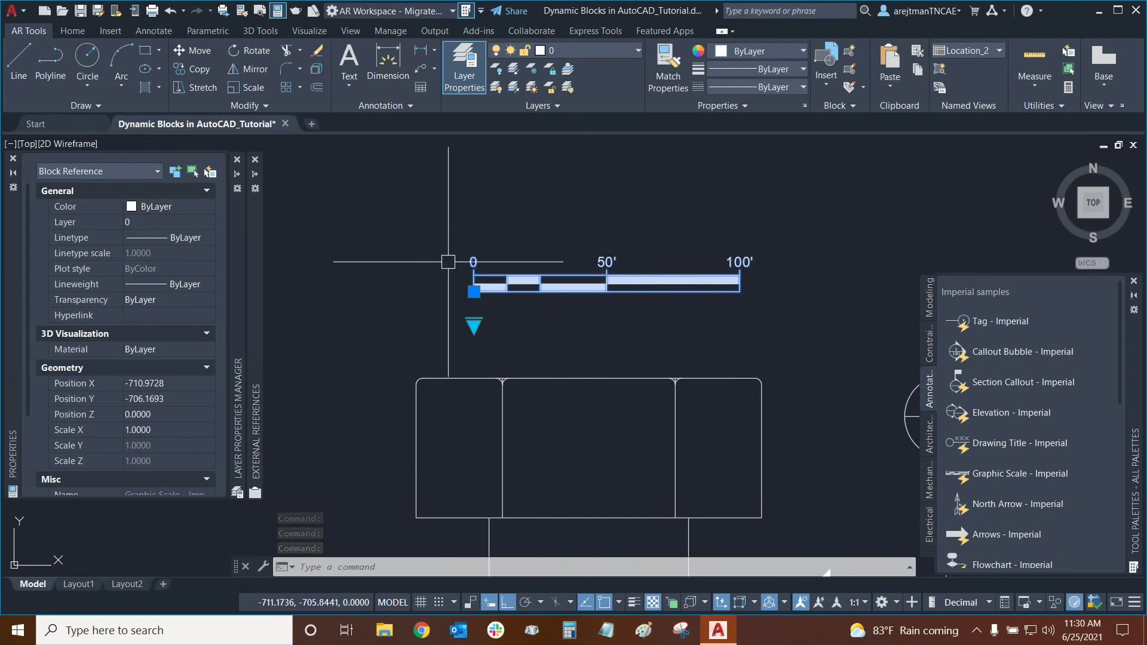
{"action": "left_click", "coordinate": [474, 324]}
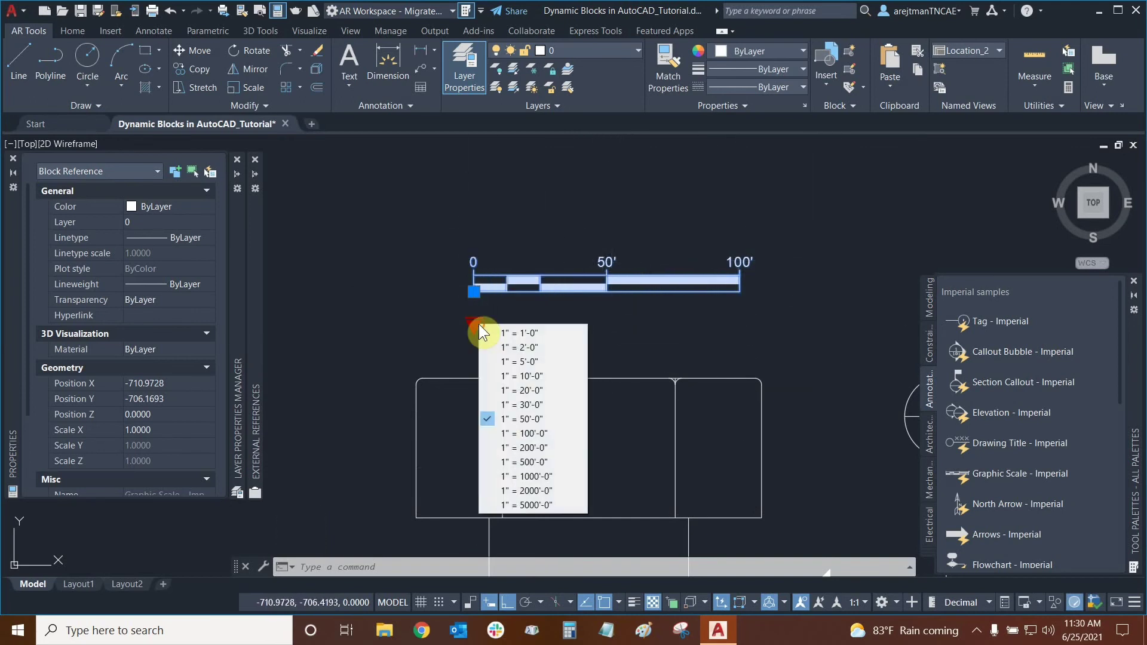
{"action": "left_click", "coordinate": [532, 376]}
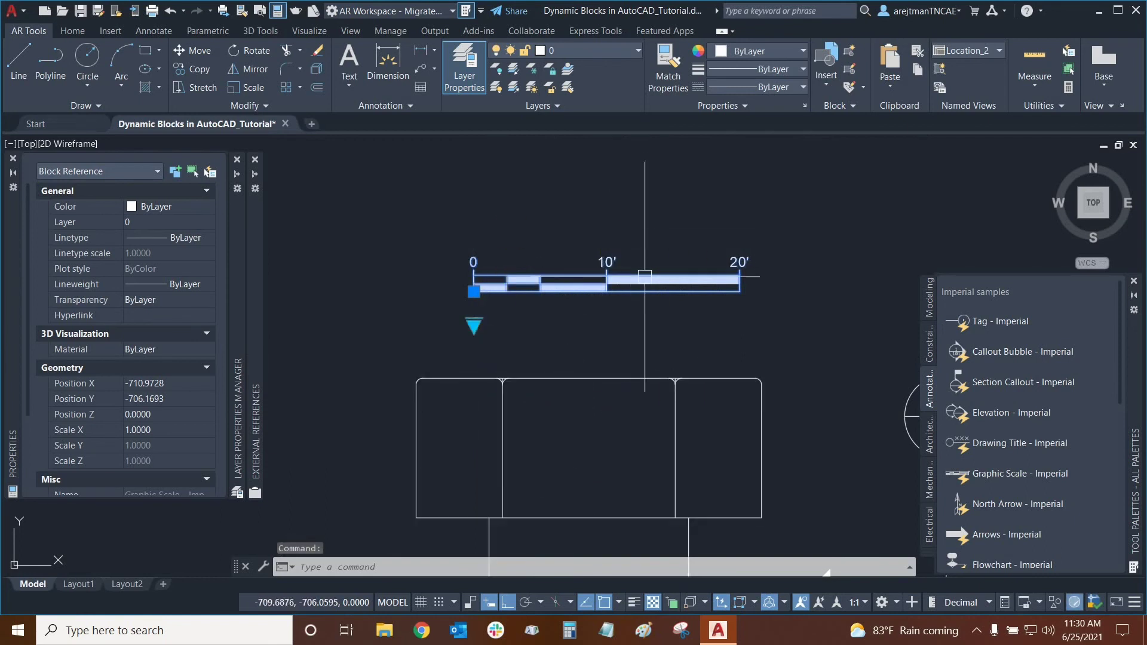
Regenerate the drawing and switch the graphic scale bar to 1" = 1'-0", reading 0, 1', 2'
{"action": "key", "text": "Escape"}
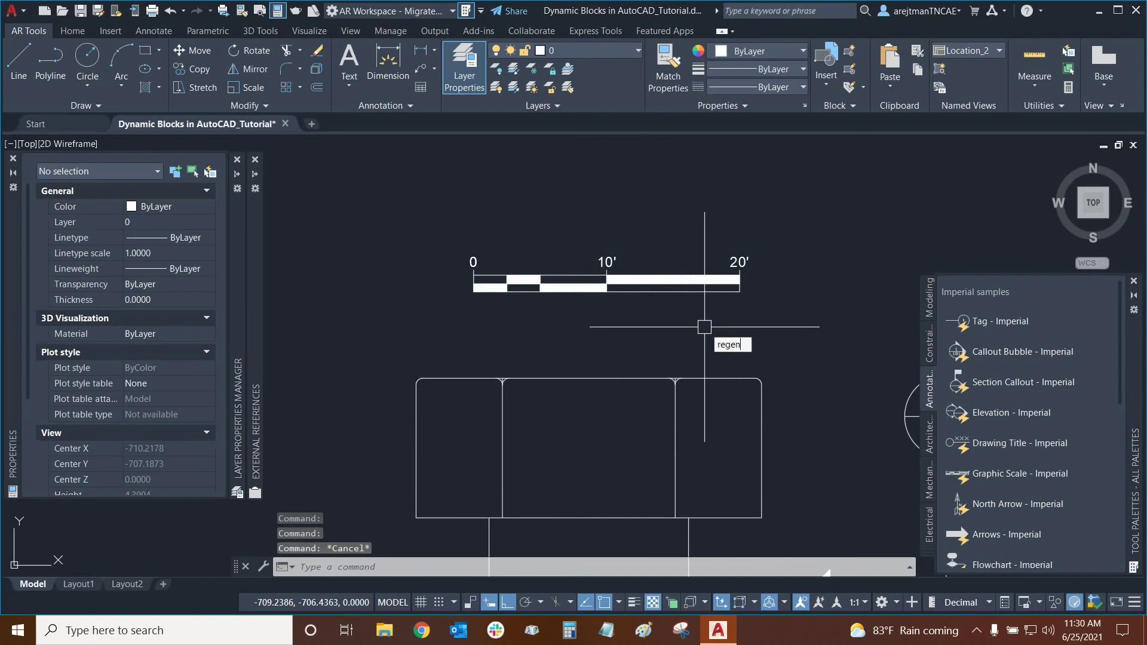
{"action": "key", "text": "Return"}
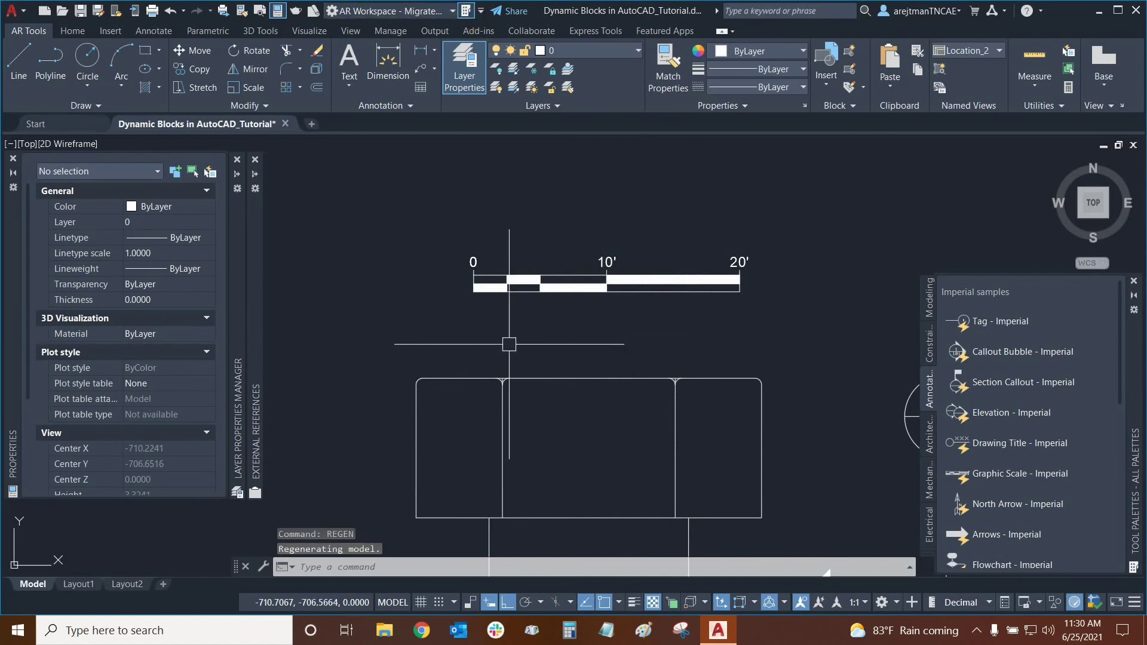
{"action": "left_click", "coordinate": [518, 284]}
{"action": "left_click", "coordinate": [474, 325]}
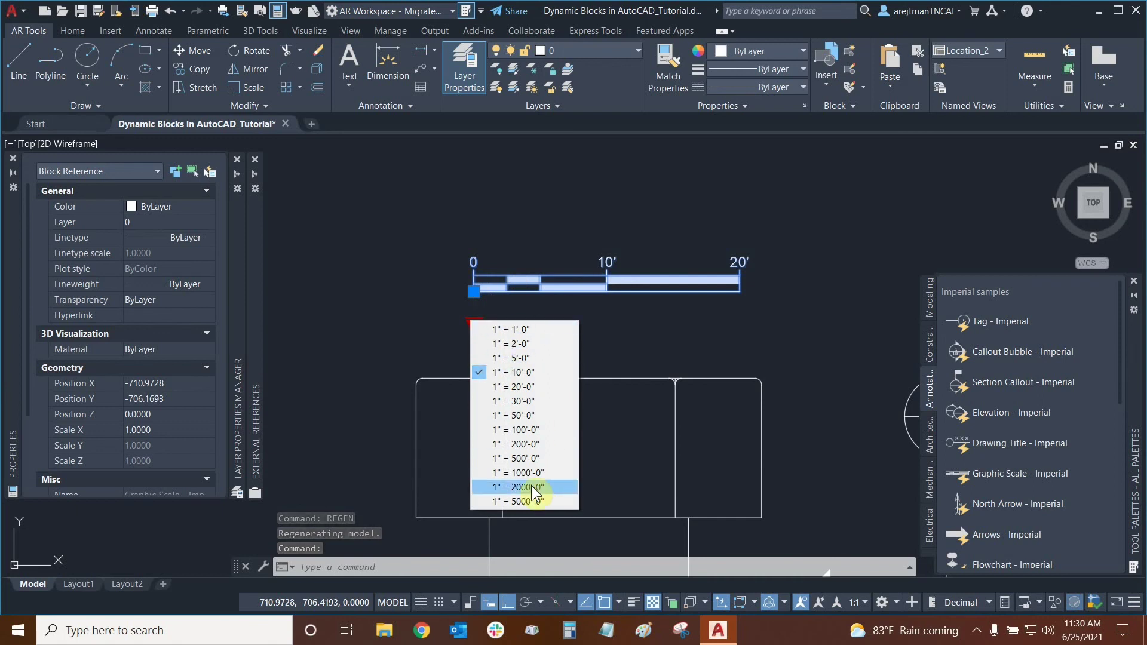
{"action": "left_click", "coordinate": [533, 330]}
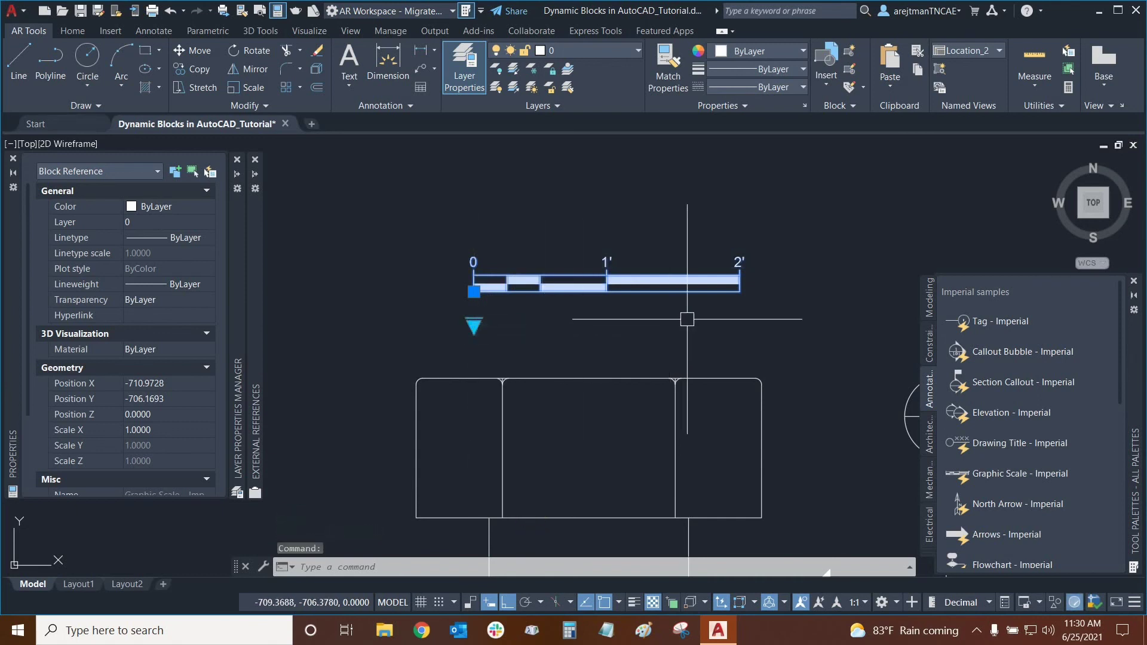
{"action": "key", "text": "Escape"}
{"action": "scroll", "coordinate": [785, 315], "scroll_direction": "down", "scroll_amount": 5}
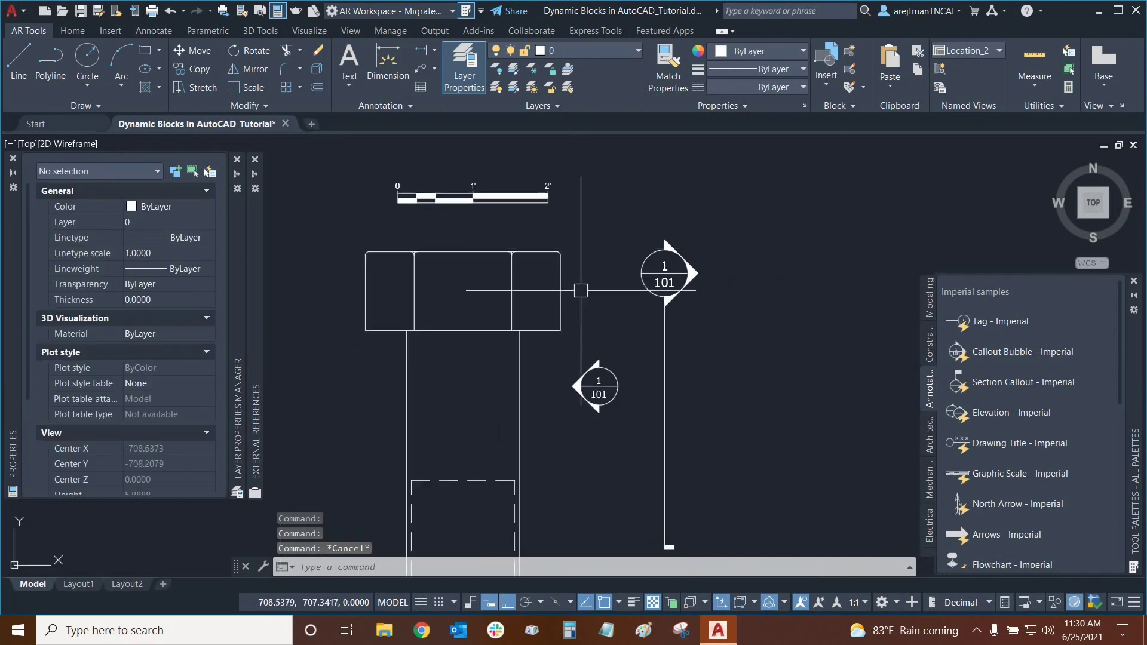
{"action": "middle_click_drag", "start_coordinate": [661, 214], "coordinate": [656, 218]}
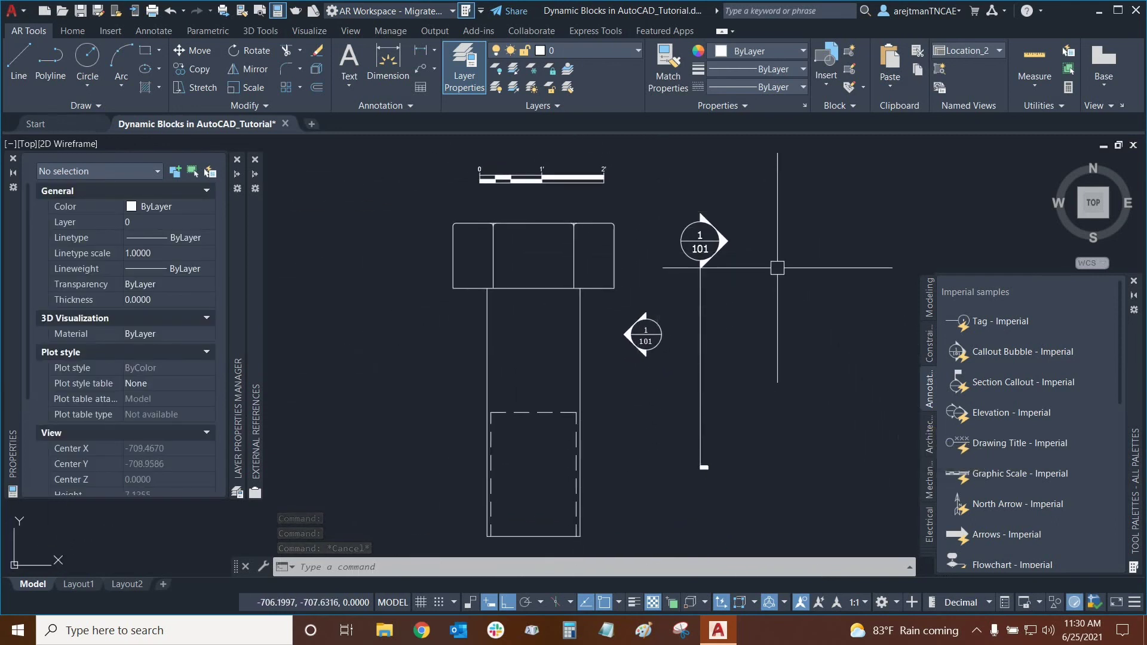
{"action": "scroll", "coordinate": [767, 254], "scroll_direction": "down", "scroll_amount": 2}
{"action": "scroll", "coordinate": [783, 237], "scroll_direction": "up", "scroll_amount": 1}
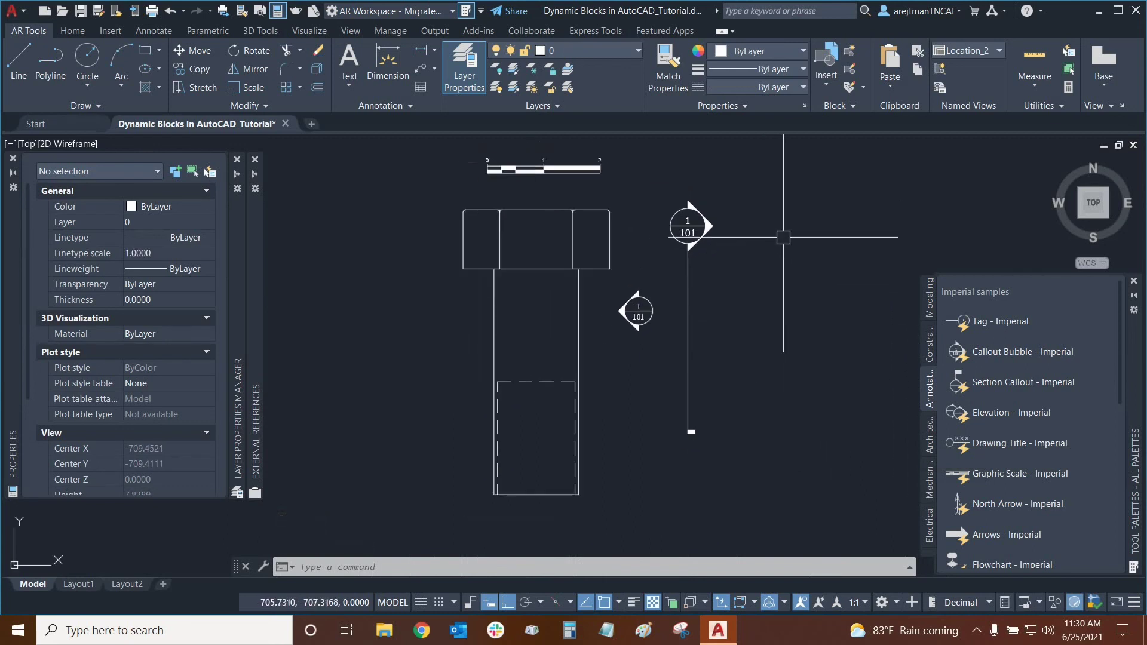
{"action": "middle_click_drag", "start_coordinate": [783, 237], "coordinate": [756, 246]}
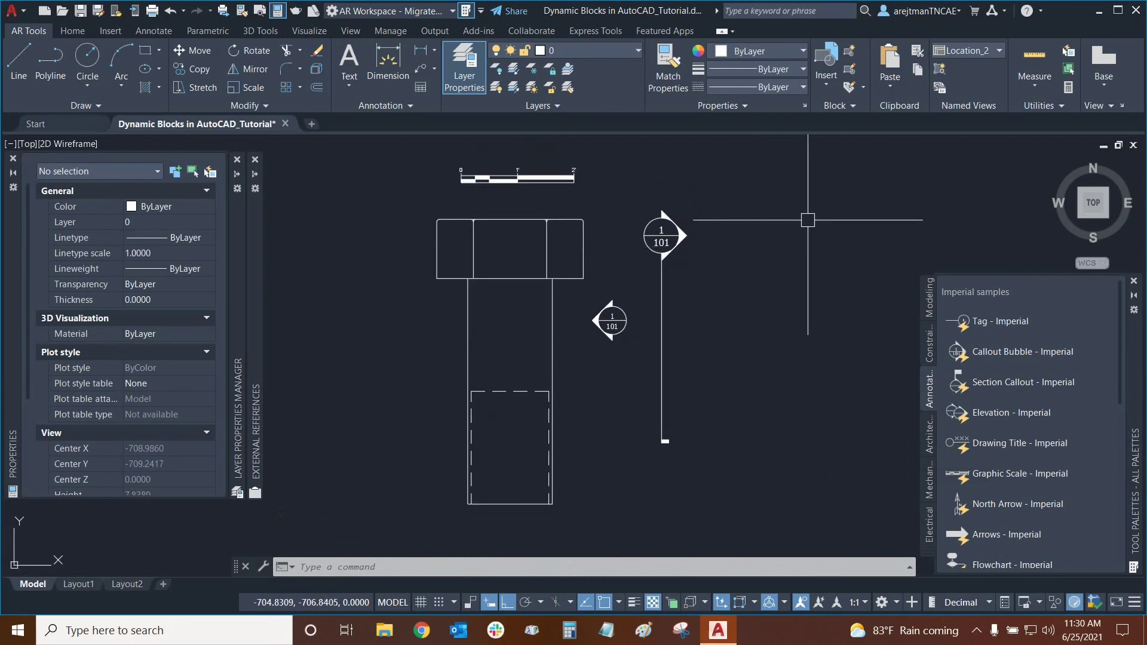